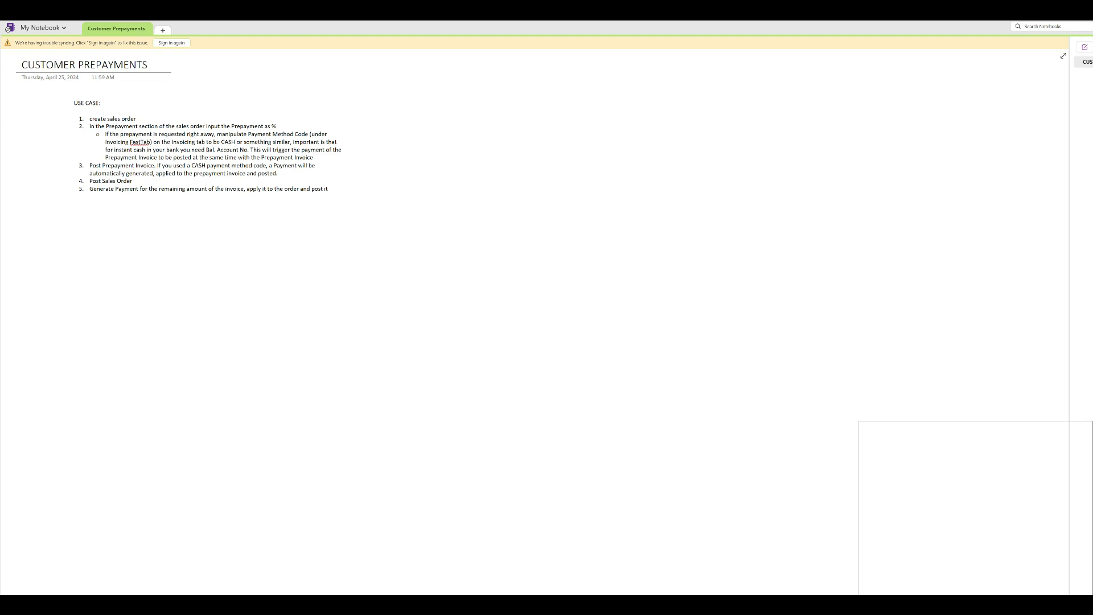
# Step: Switch to Dynamics 365 Business Central and create a new sales order from the Sales Orders list
pyautogui.moveTo(285, 606)
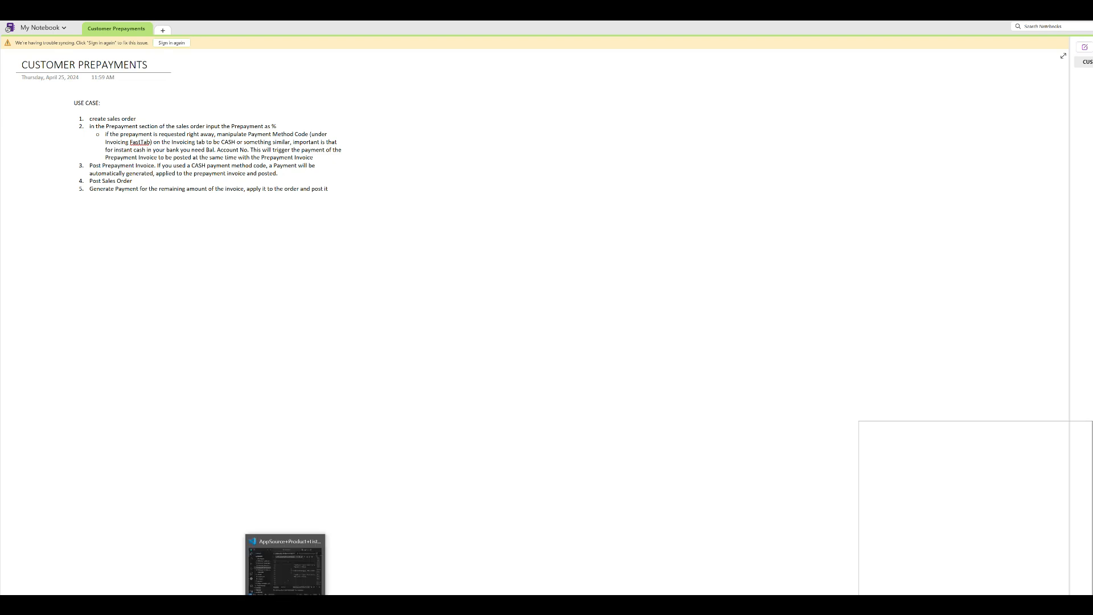
pyautogui.click(184, 605)
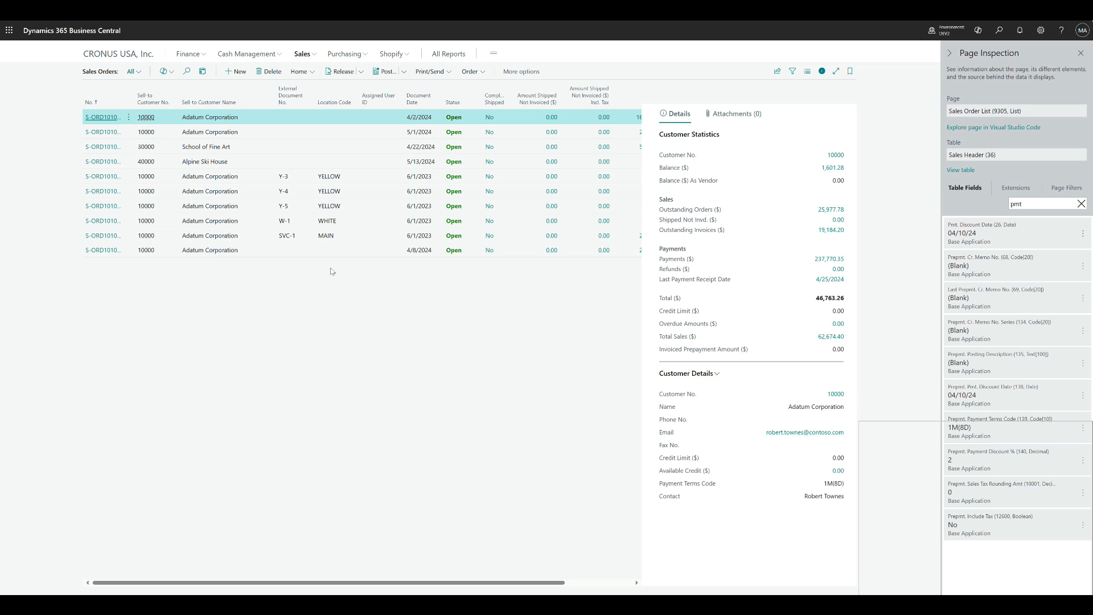
pyautogui.click(242, 71)
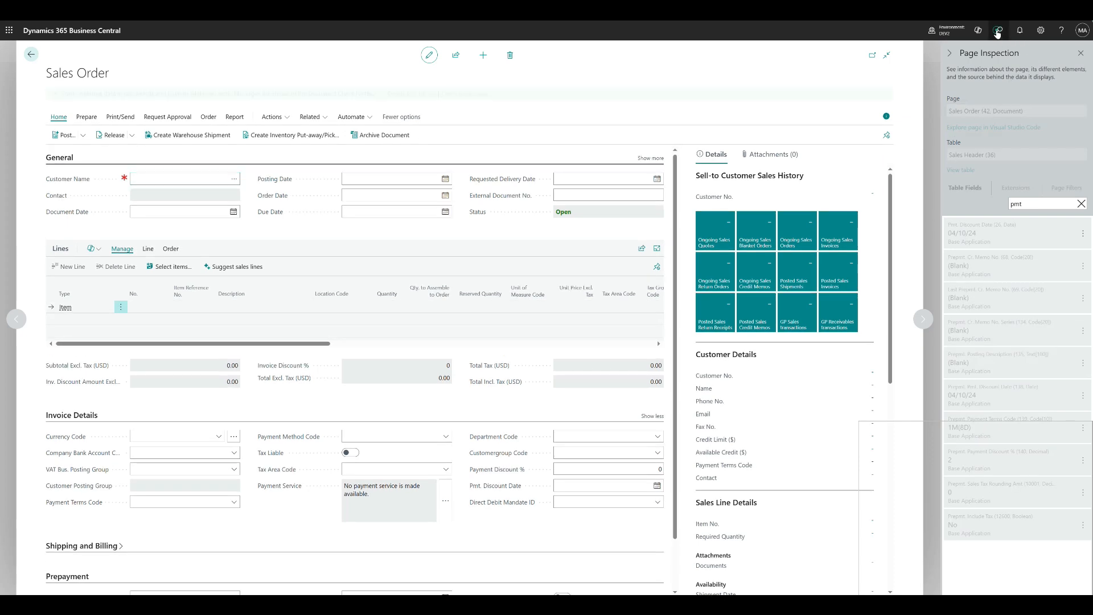
# Step: Look up General Posting Setup to review the Sales Prepayments Account for the posting groups, and return to the sales order
pyautogui.click(998, 32)
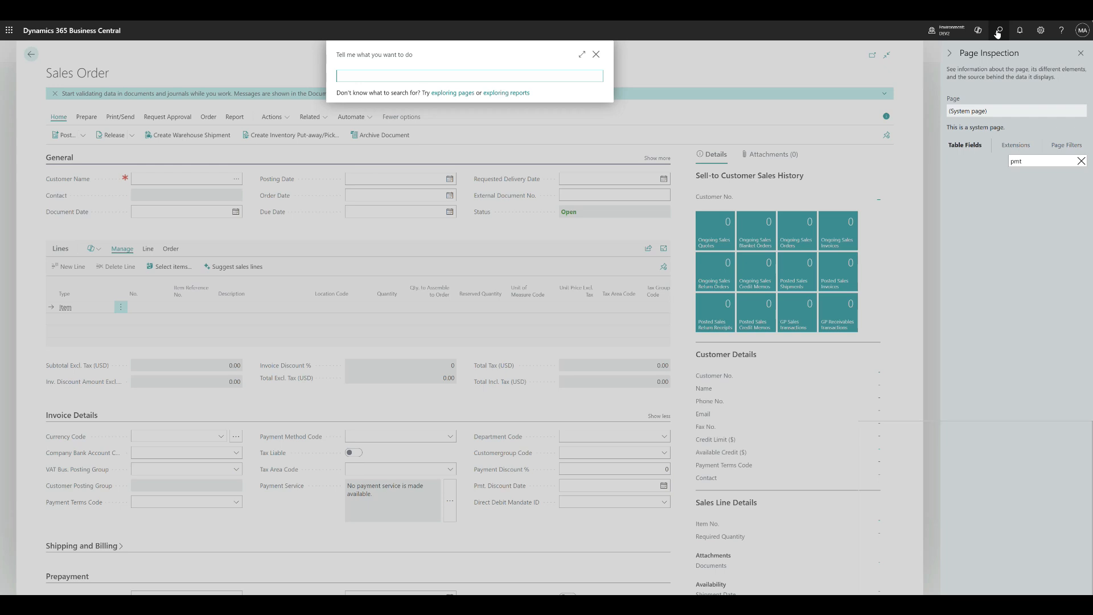
pyautogui.write('gen post set')
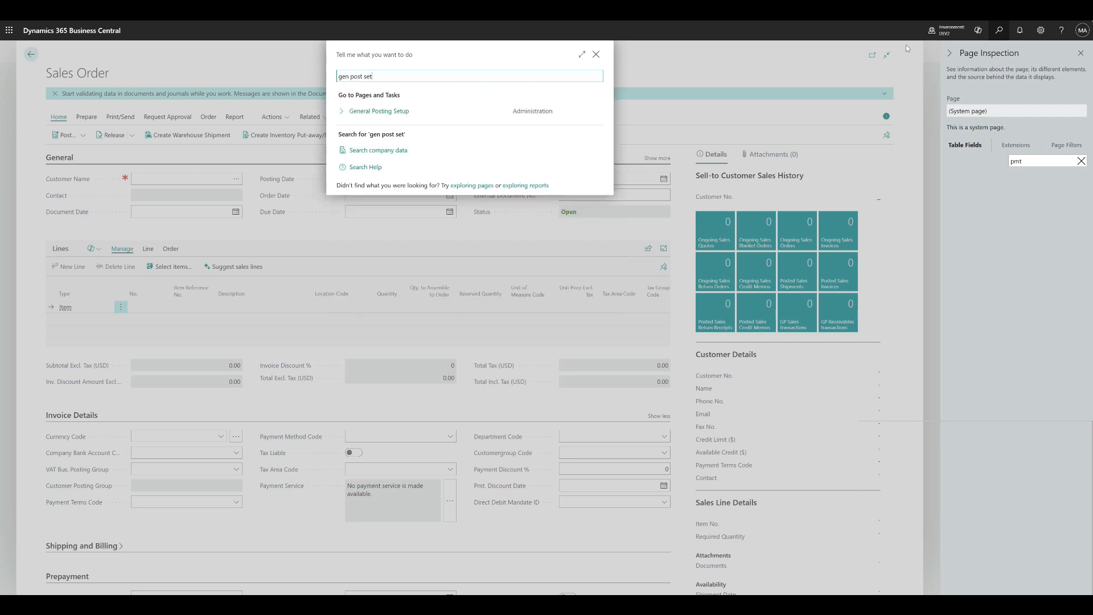
pyautogui.click(403, 111)
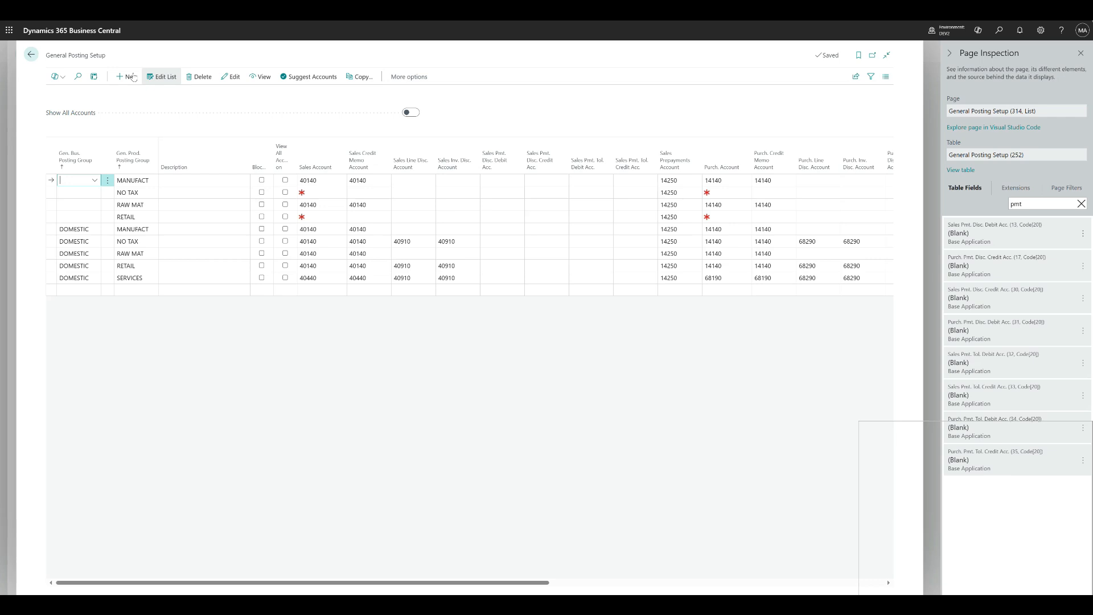
pyautogui.click(31, 56)
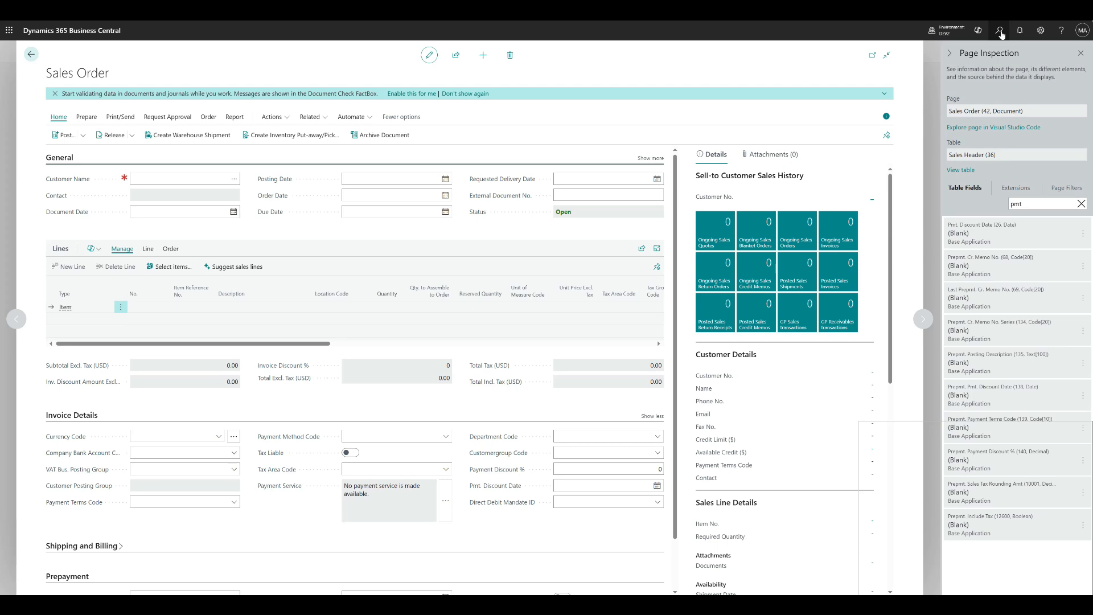
# Step: Find Sales & Receivables Setup and check the Posted Prepmt. Inv. Nos. setting among its number series
pyautogui.click(1000, 32)
pyautogui.write('sale')
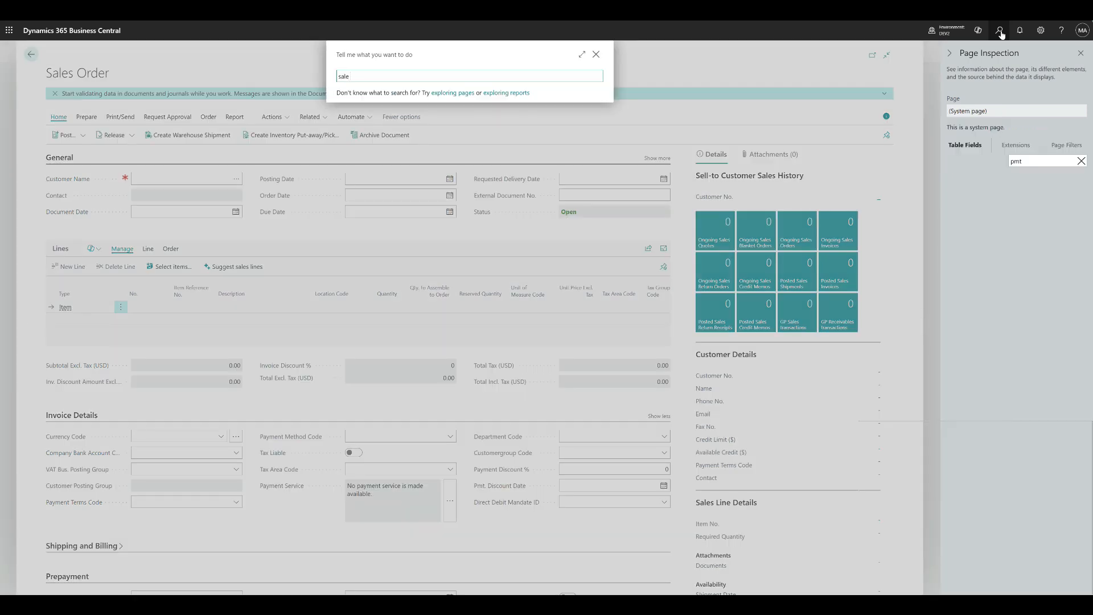
pyautogui.write(' & rec')
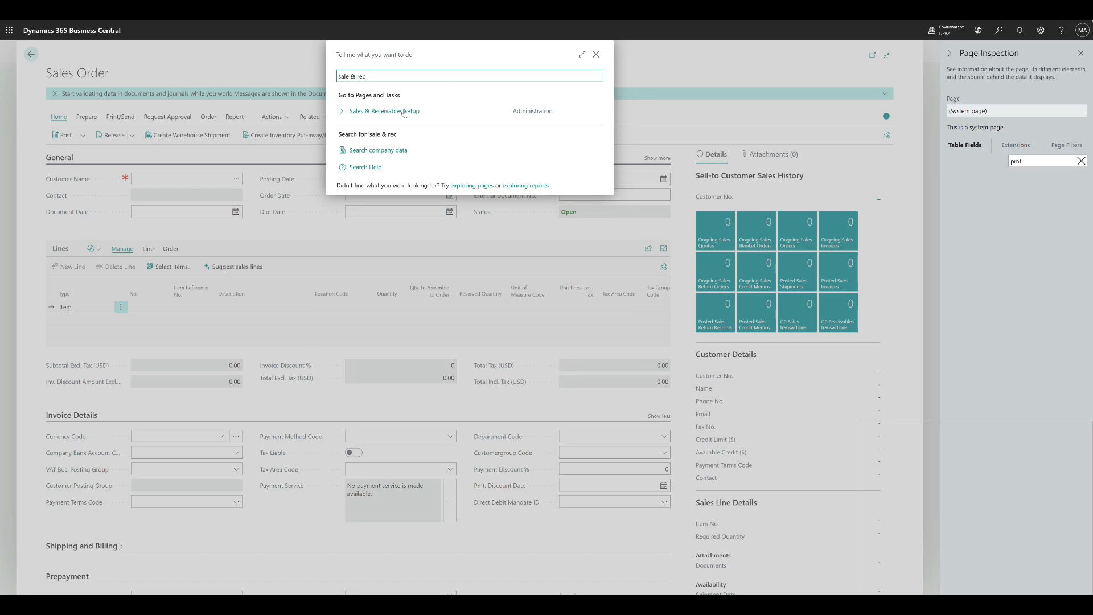
pyautogui.click(404, 111)
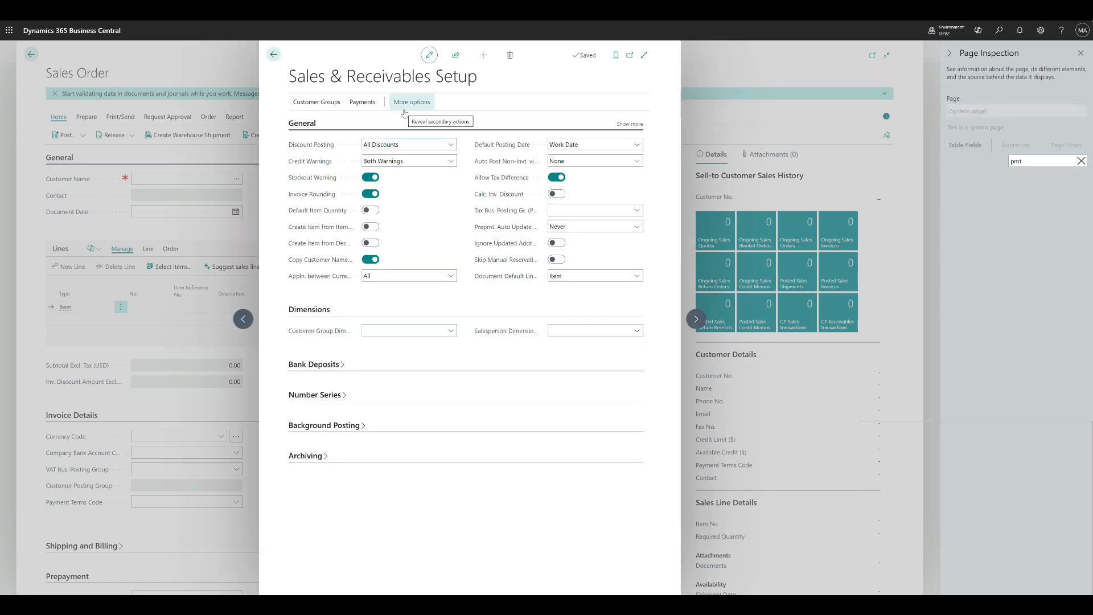
pyautogui.click(329, 397)
pyautogui.scroll(-1, 503, 480)
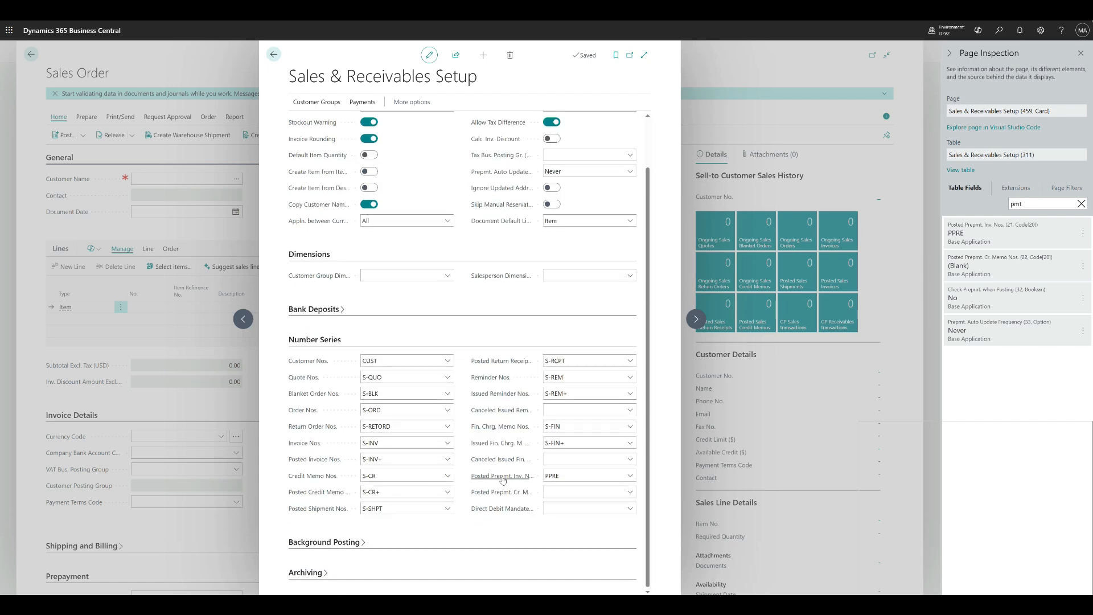
pyautogui.moveTo(503, 480)
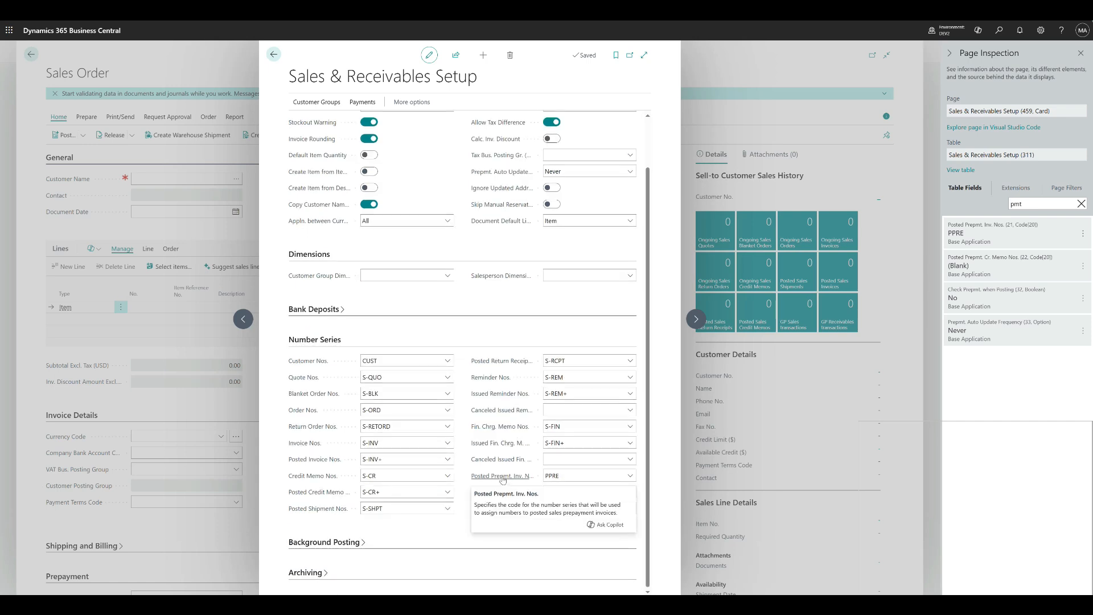
pyautogui.click(514, 479)
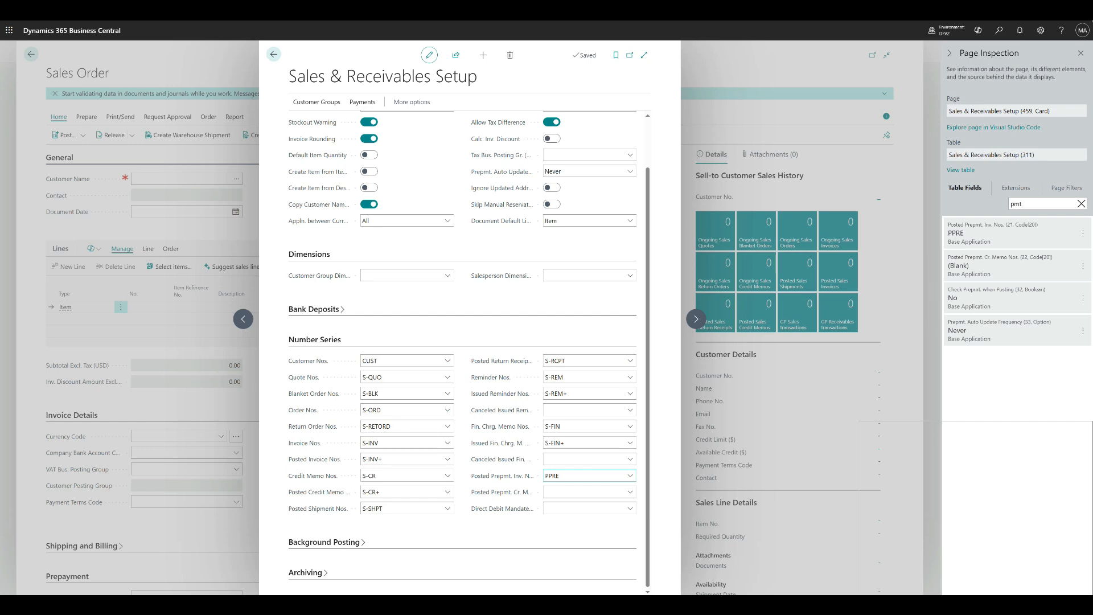
# Step: Examine the details of the number series assigned to posted prepayment invoices, and return to the blank sales order
pyautogui.moveTo(562, 476); pyautogui.dragTo(531, 480)
pyautogui.click(630, 476)
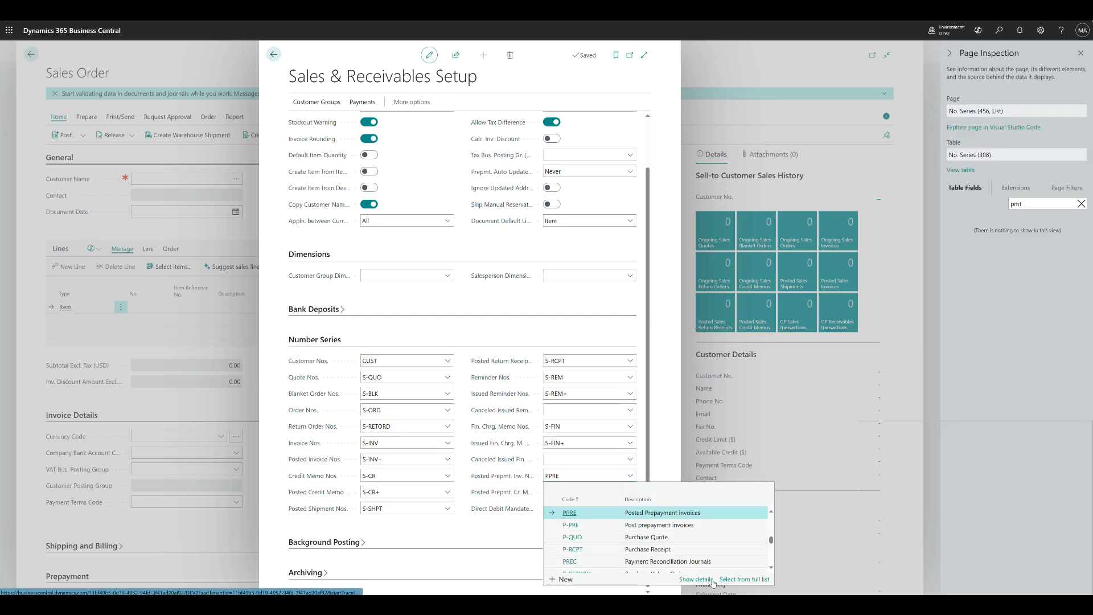
pyautogui.click(696, 580)
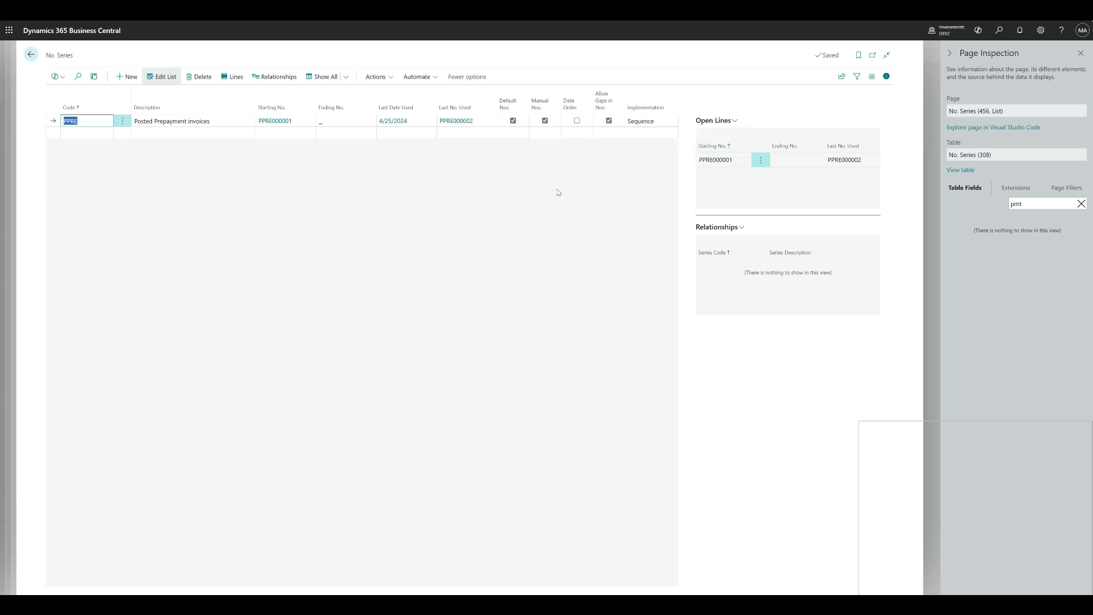
pyautogui.click(524, 181)
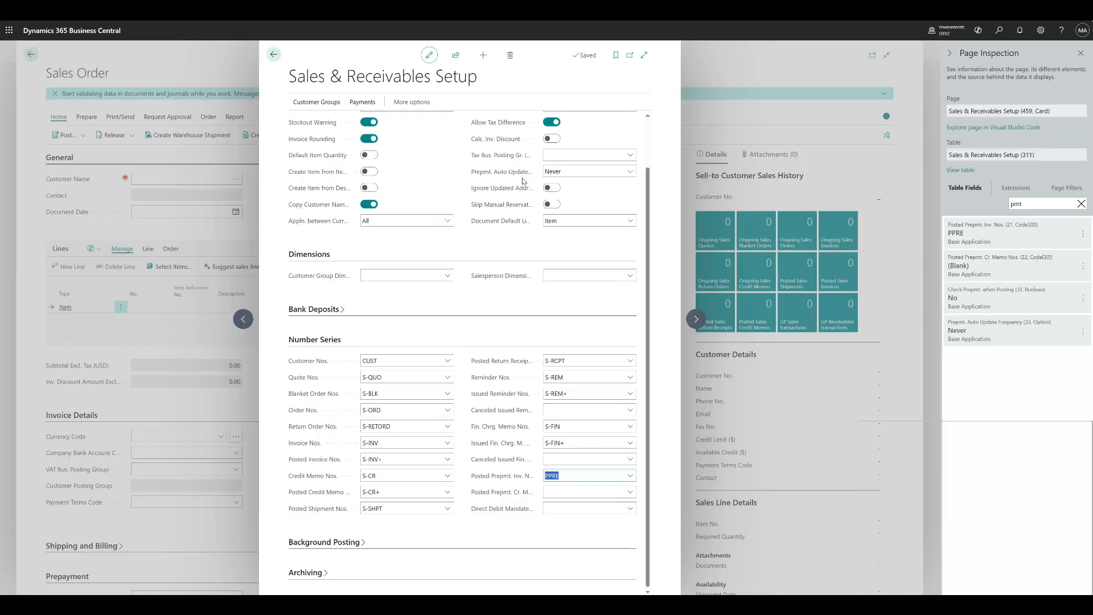
pyautogui.moveTo(521, 194)
pyautogui.click(275, 54)
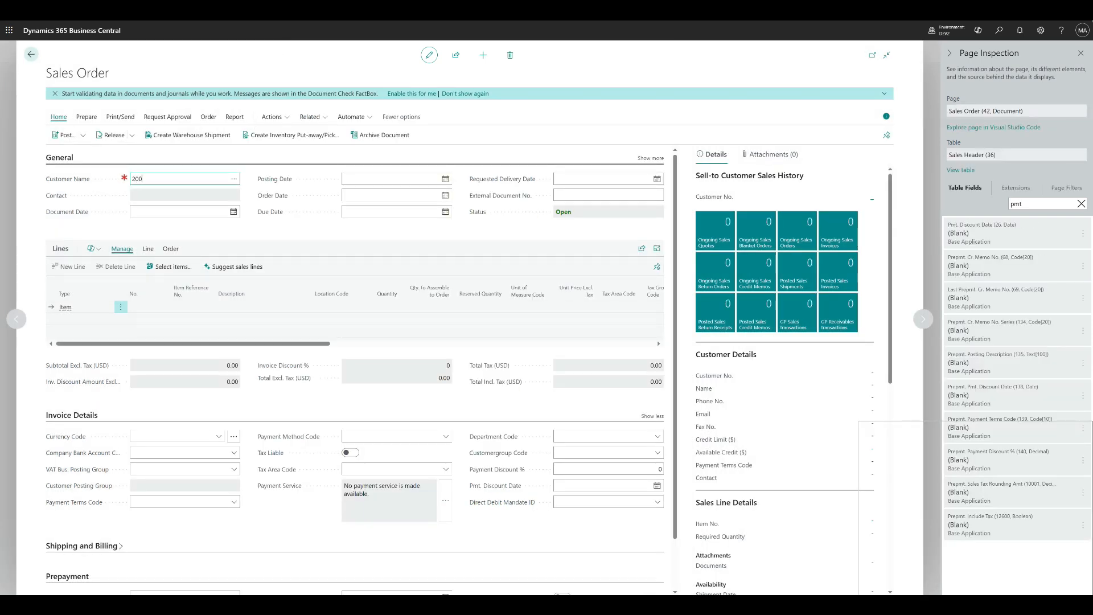
# Step: Set the order's customer to Trey Research and add an item line for 1896-S ATHENS Desk with quantity 10
pyautogui.press('Tab')
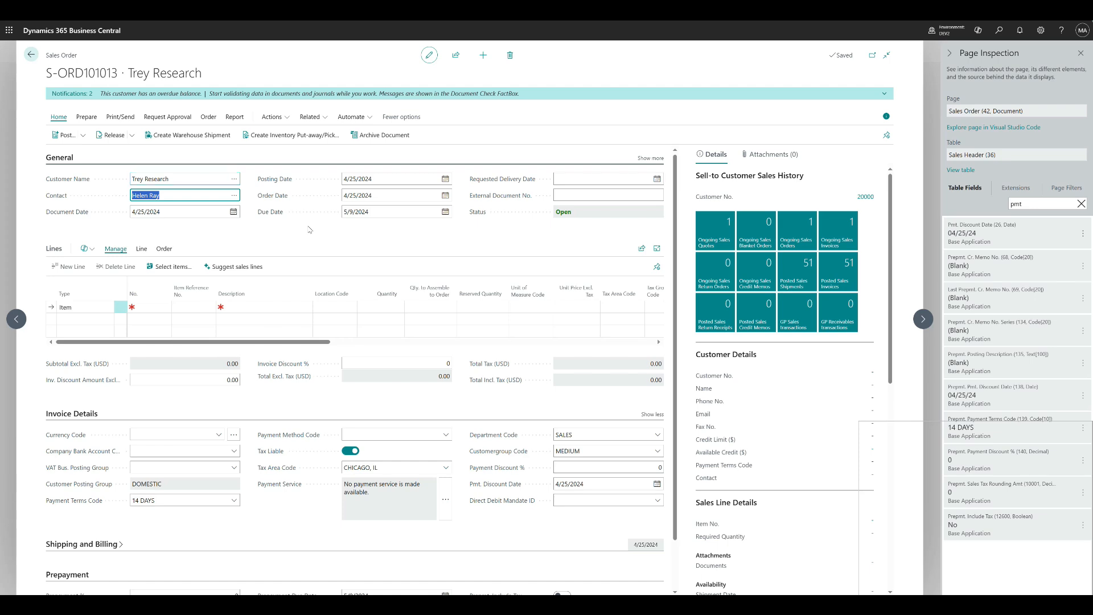
pyautogui.click(147, 307)
pyautogui.click(166, 307)
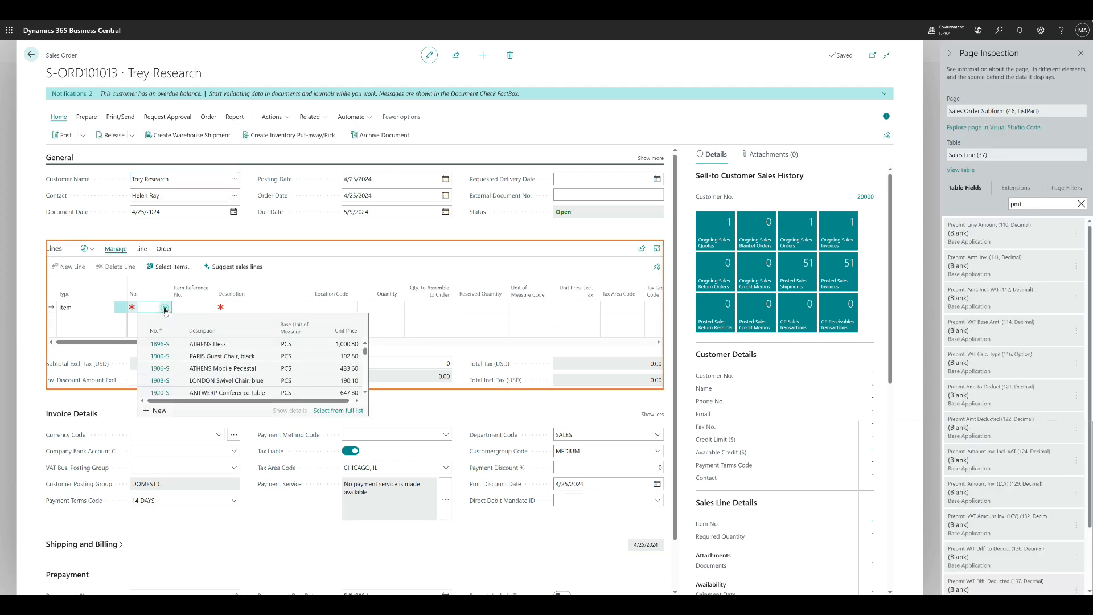
pyautogui.click(165, 307)
pyautogui.click(165, 308)
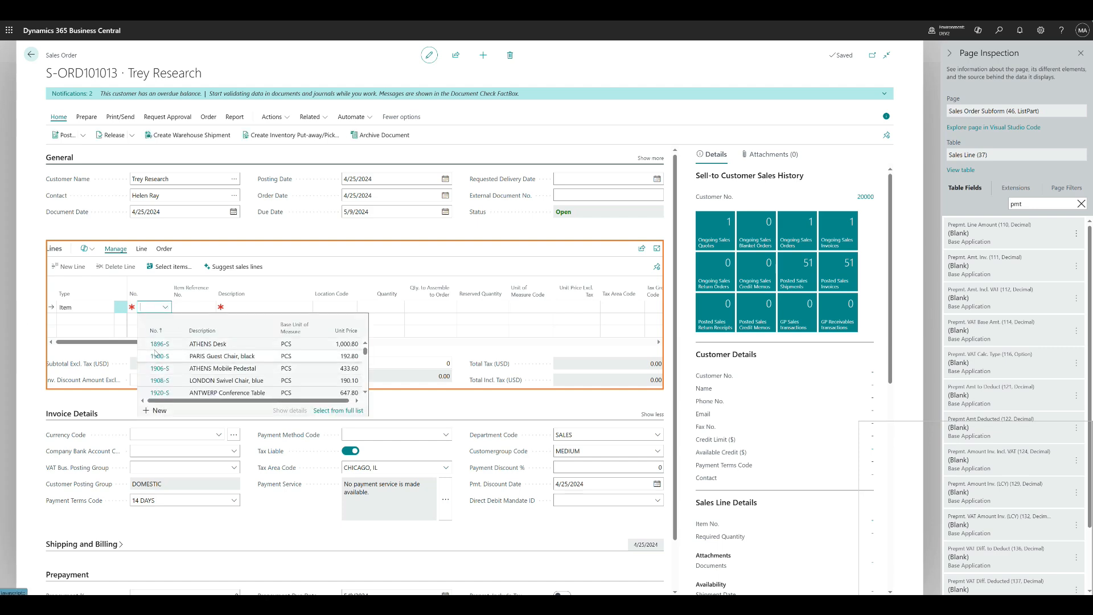
pyautogui.click(157, 347)
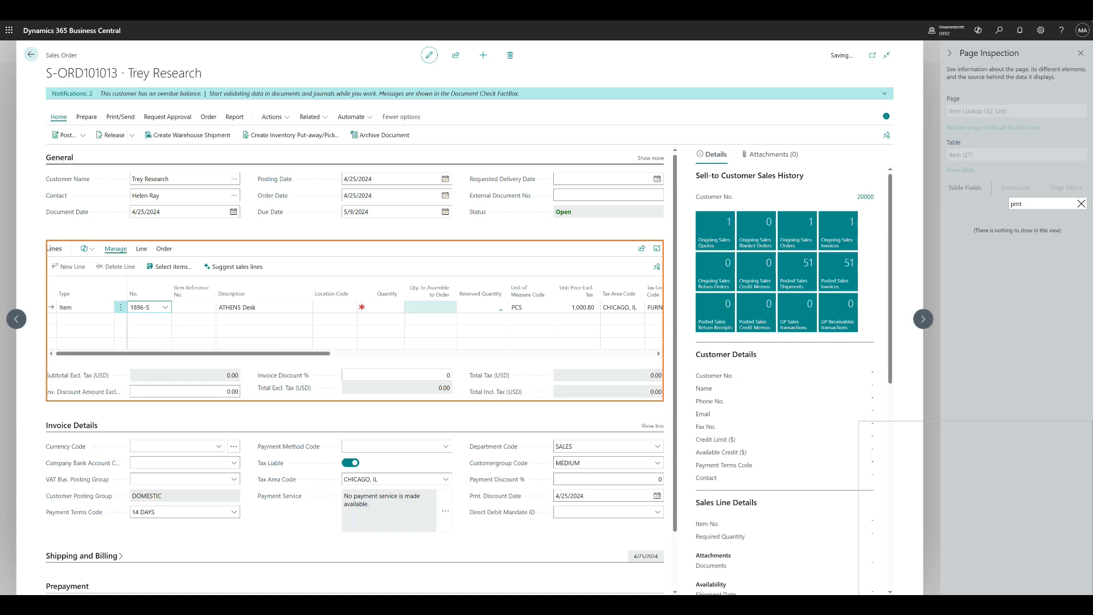
pyautogui.click(388, 309)
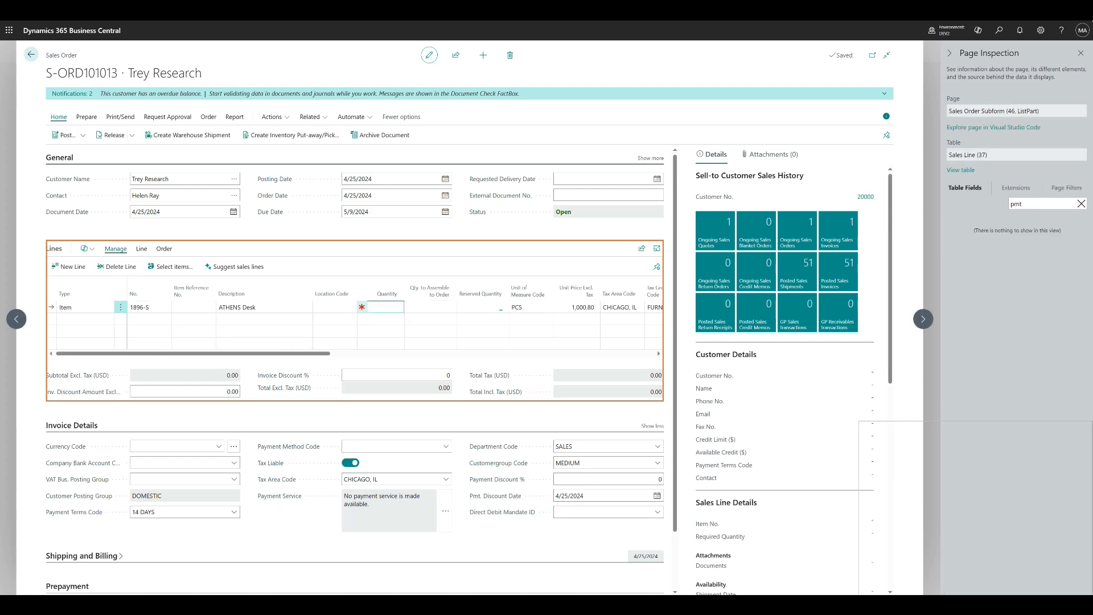
pyautogui.press('Tab')
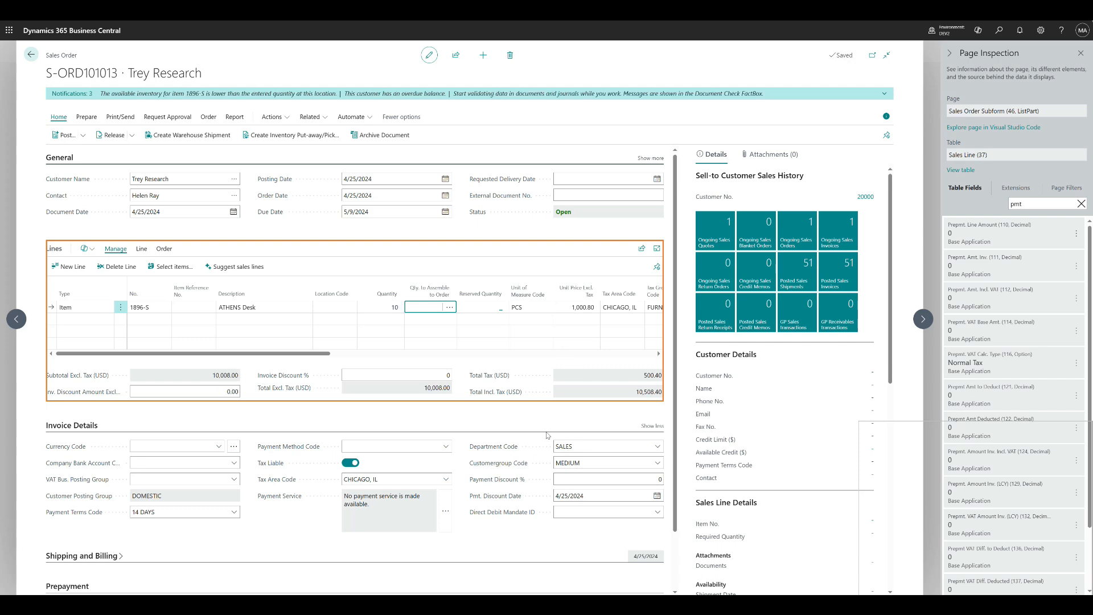
# Step: Change the Tax Group Code on the ATHENS Desk line to NONTAXABLE
pyautogui.scroll(-1, 547, 434)
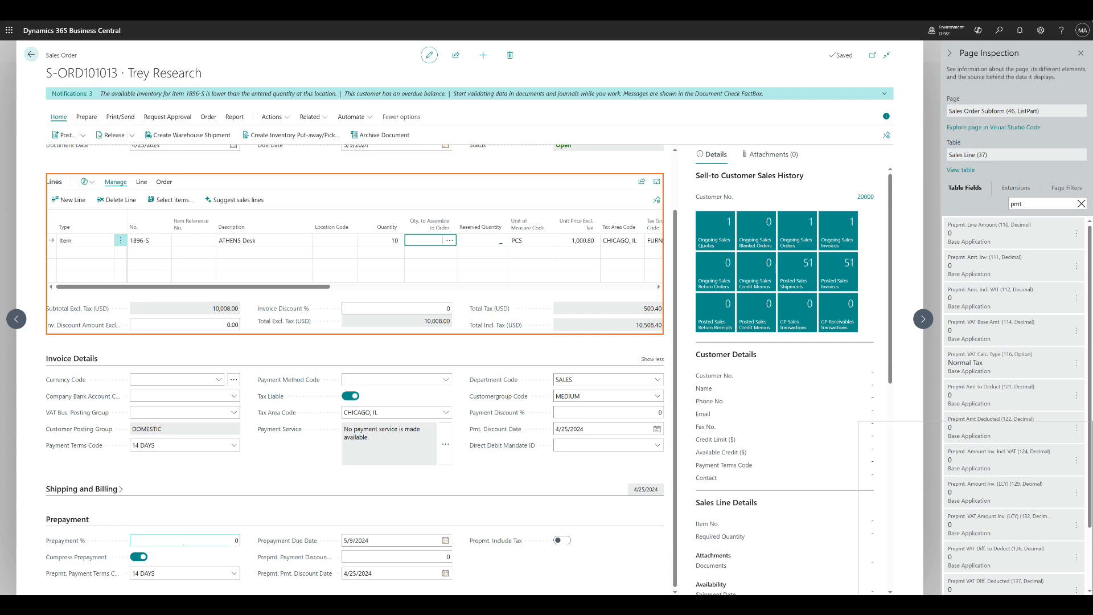
pyautogui.click(183, 541)
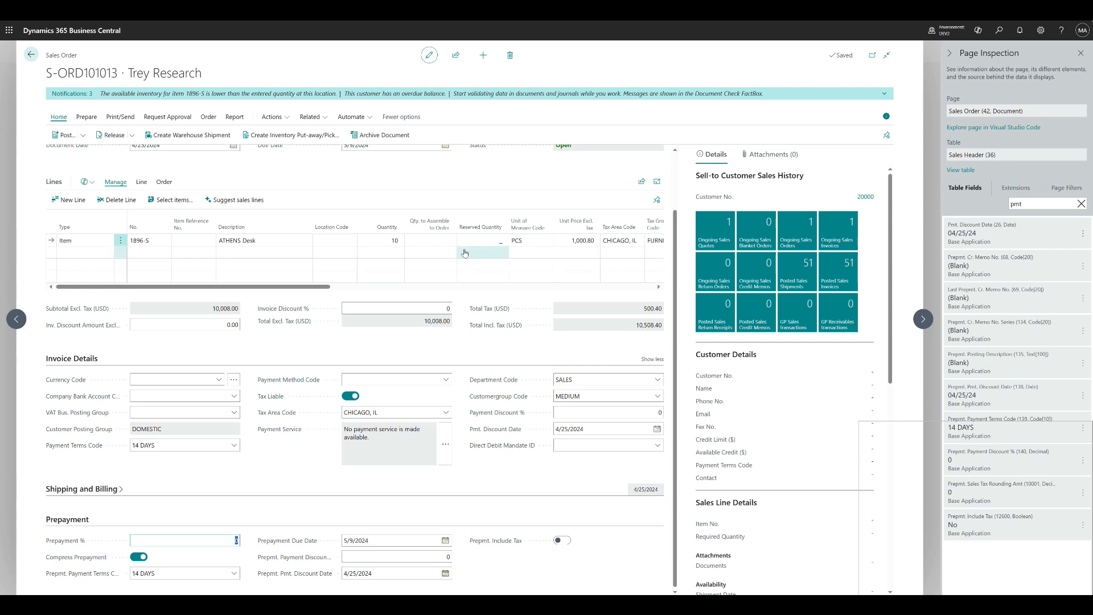
pyautogui.moveTo(274, 291); pyautogui.dragTo(409, 291)
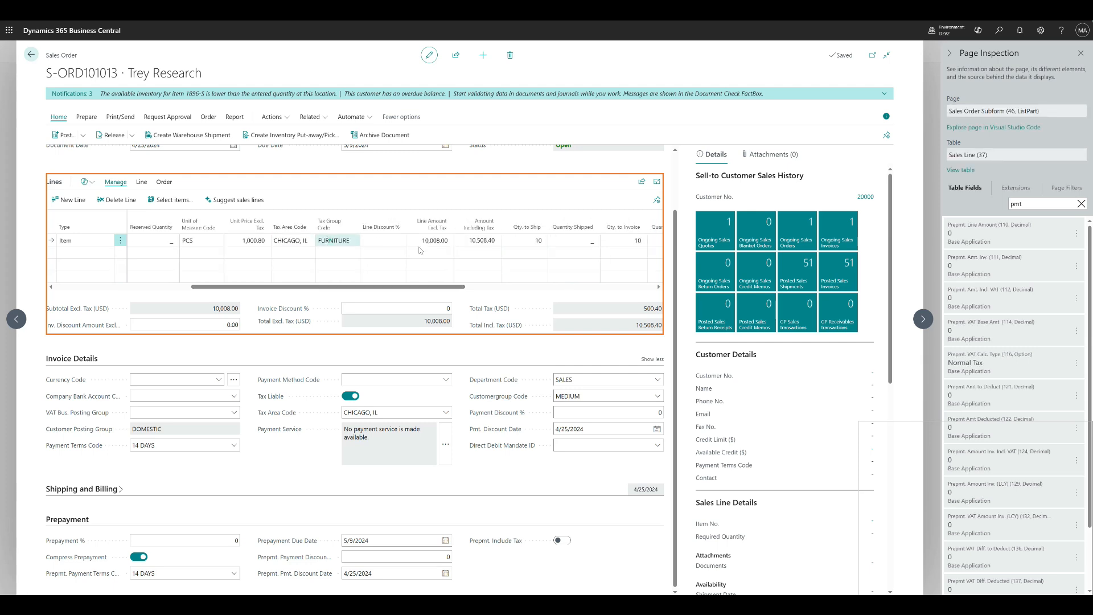
pyautogui.click(330, 240)
pyautogui.press('Delete')
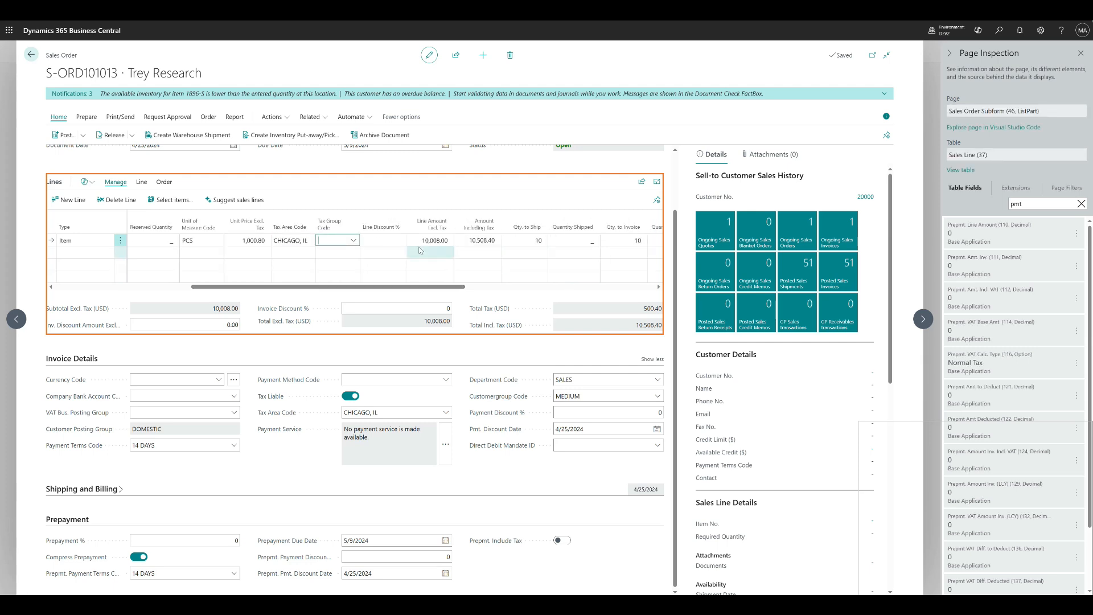
pyautogui.press('Tab')
pyautogui.click(344, 239)
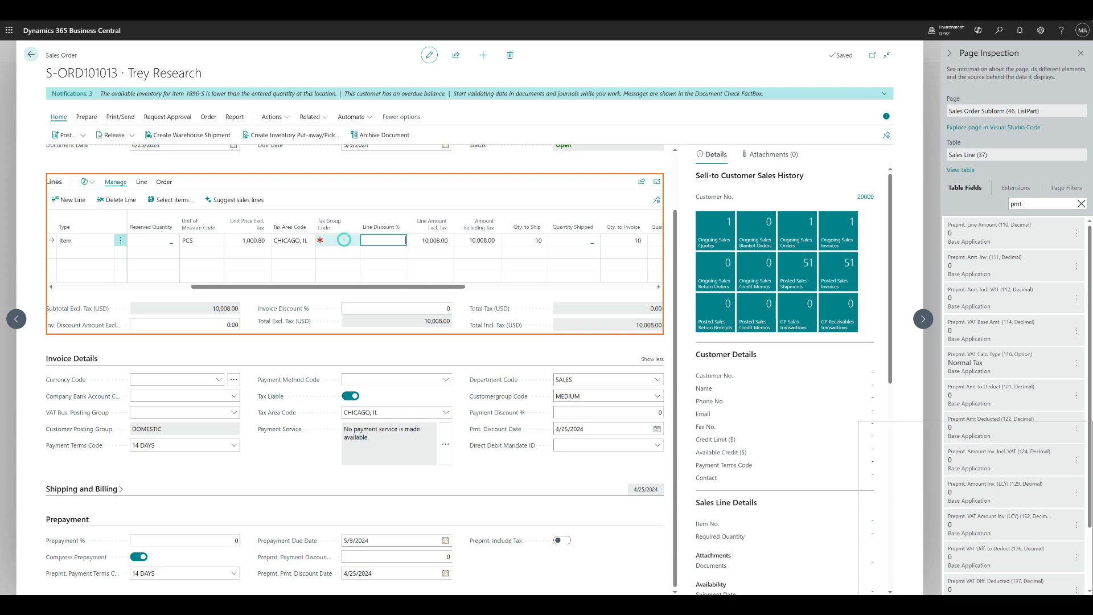
pyautogui.click(354, 240)
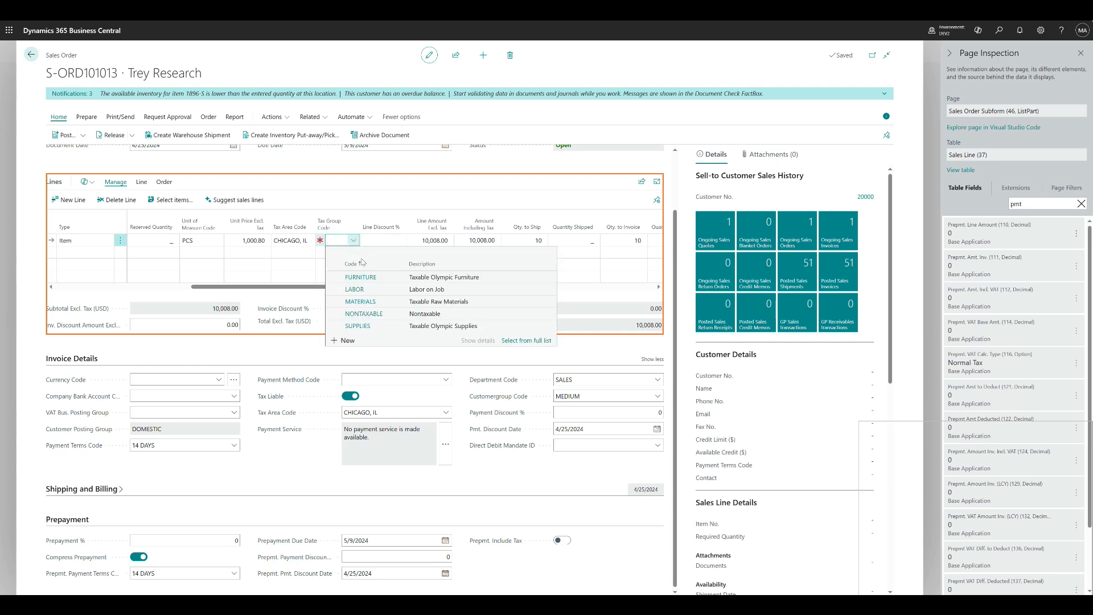
pyautogui.click(354, 241)
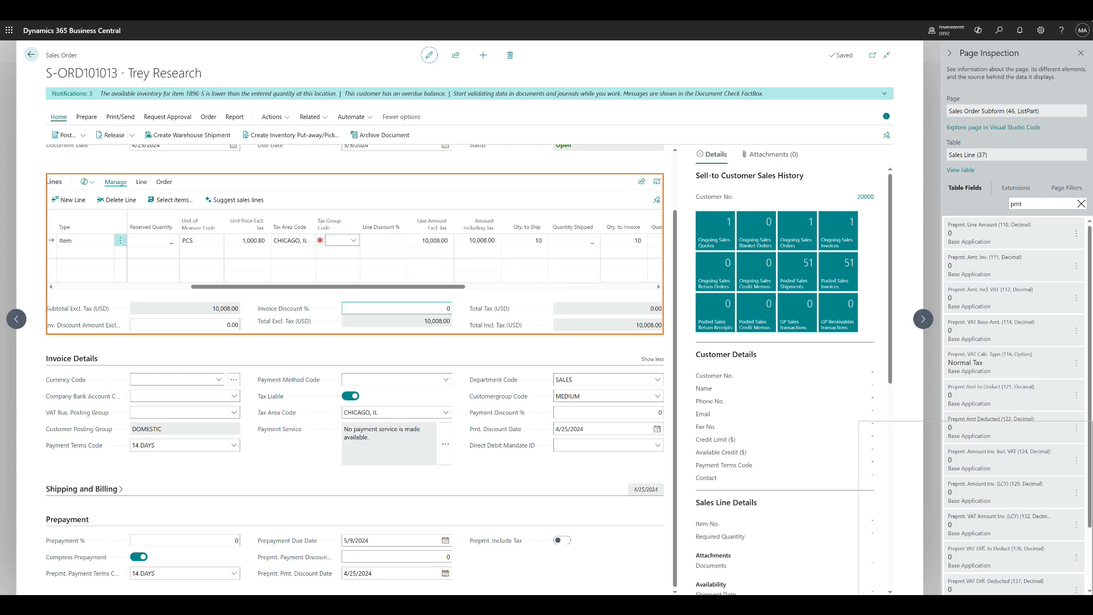
pyautogui.click(354, 242)
pyautogui.click(365, 312)
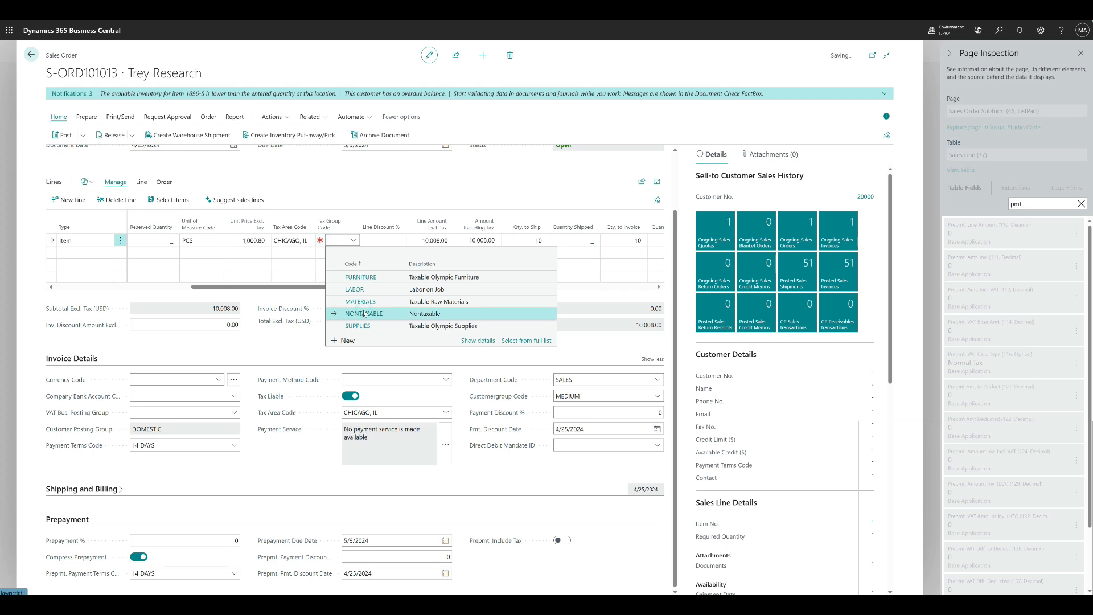
pyautogui.moveTo(328, 286); pyautogui.dragTo(86, 277)
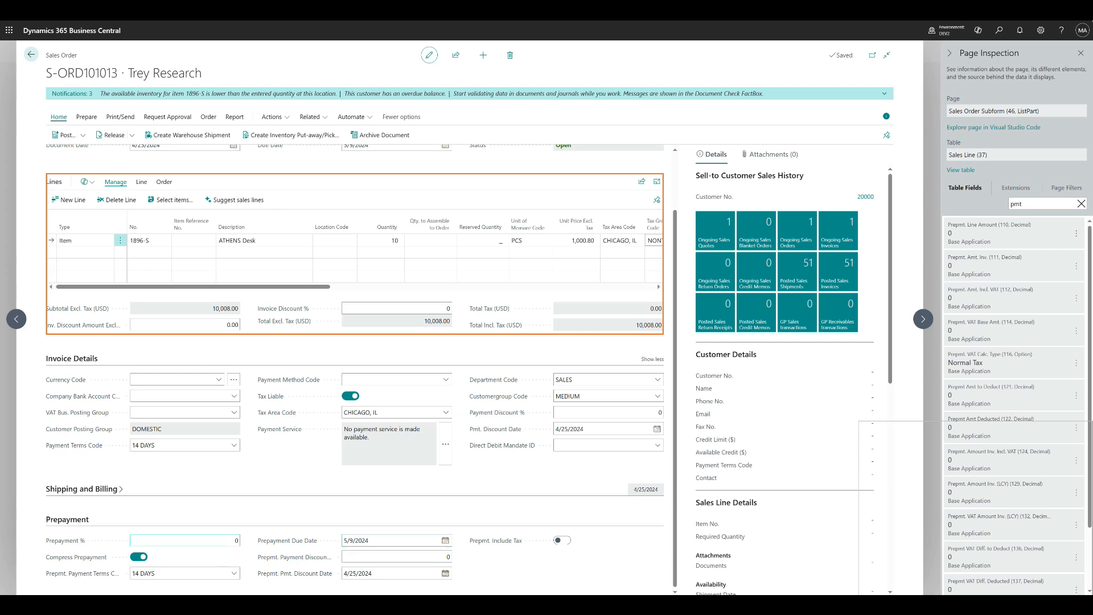
# Step: Set the order's Prepayment % to 25 and apply the change to the sales lines
pyautogui.click(202, 541)
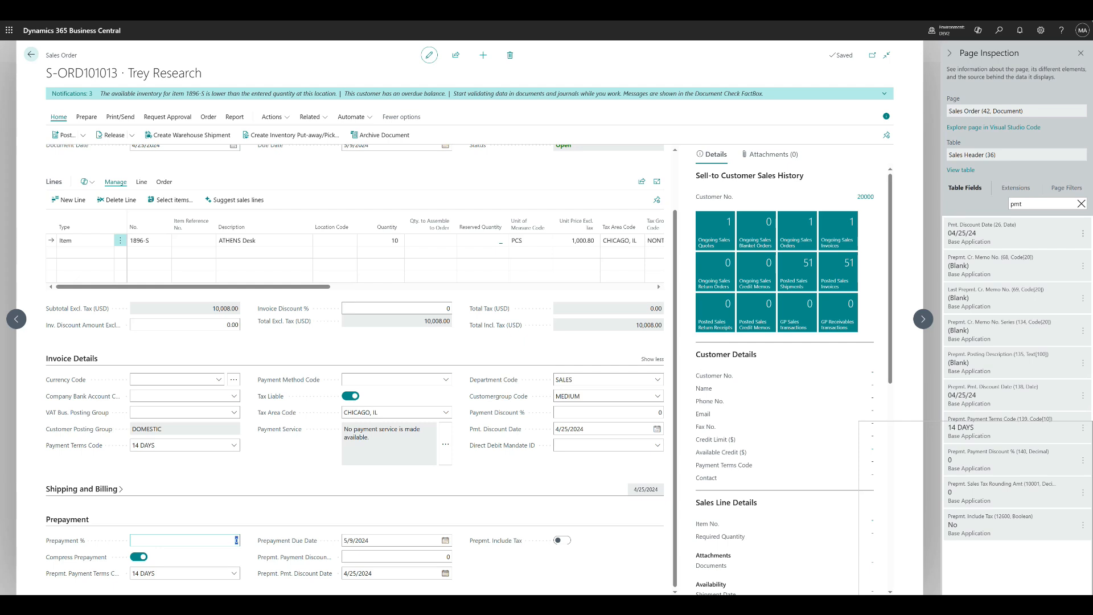
pyautogui.write('25')
pyautogui.press('Tab')
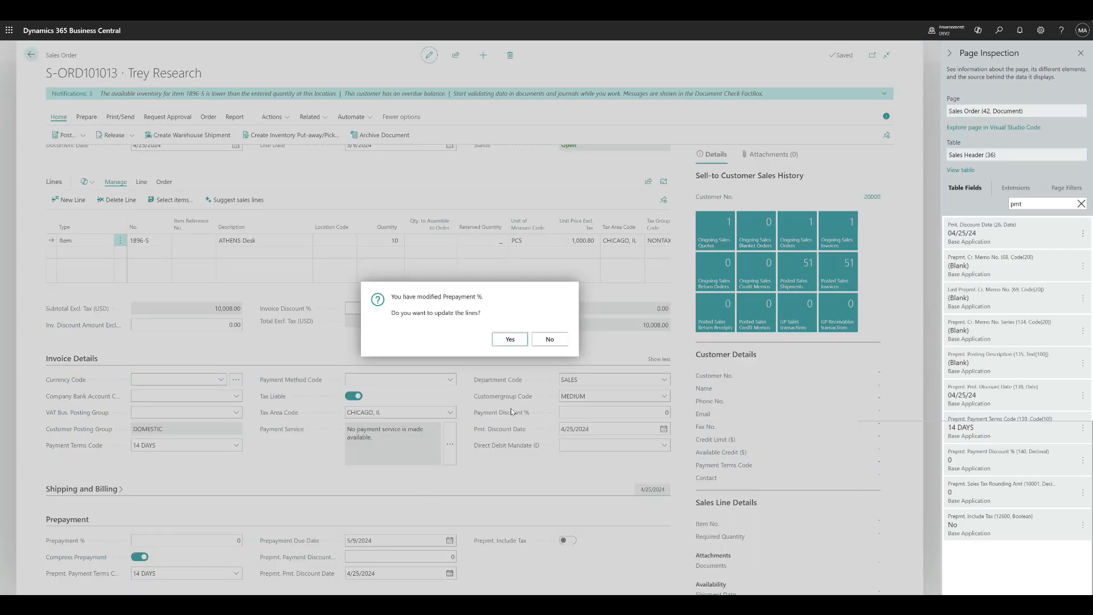
pyautogui.click(519, 345)
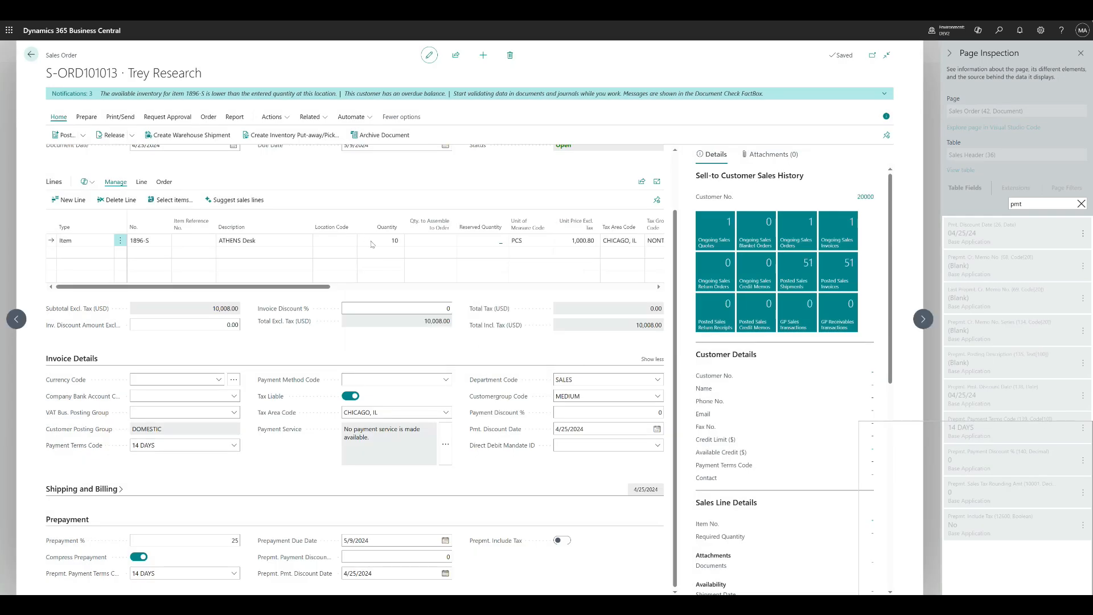
# Step: Filter the inspected table fields of the ATHENS Desk sales line by "prep" and check its Prepayment % value
pyautogui.click(370, 240)
pyautogui.click(370, 240)
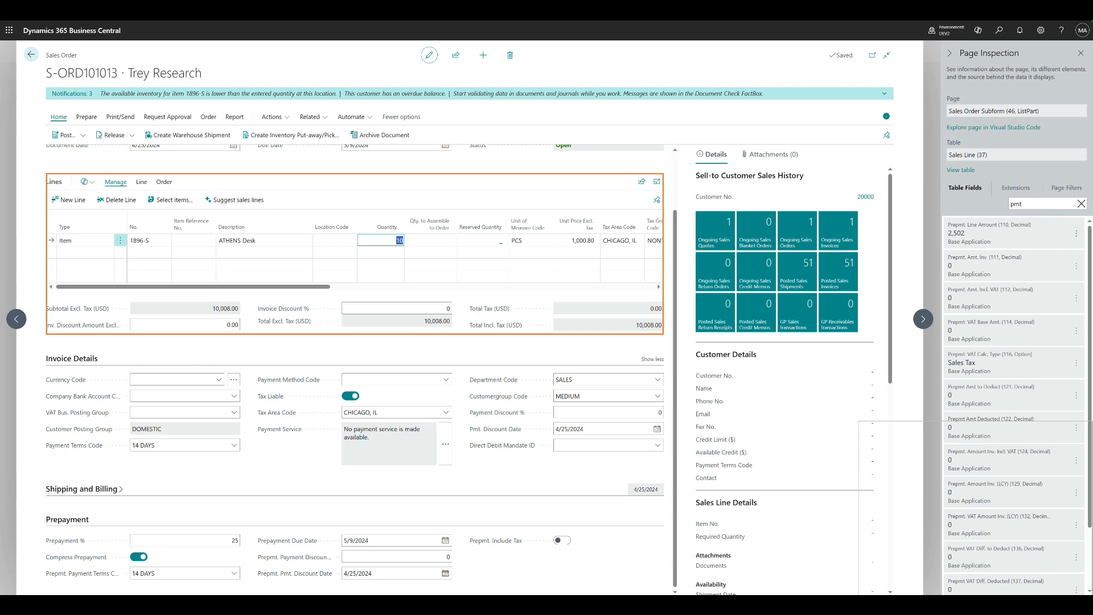
pyautogui.click(383, 241)
pyautogui.click(1036, 204)
pyautogui.hotkey('ctrl', 'a')
pyautogui.write('pre')
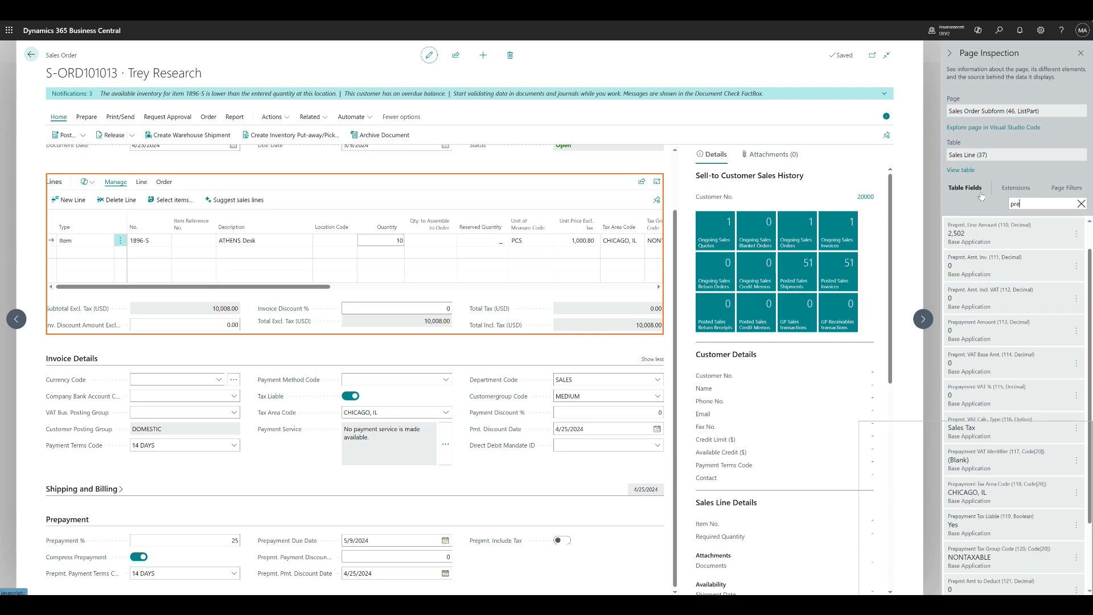
pyautogui.write('p')
pyautogui.scroll(-2, 1004, 402)
pyautogui.scroll(3, 965, 407)
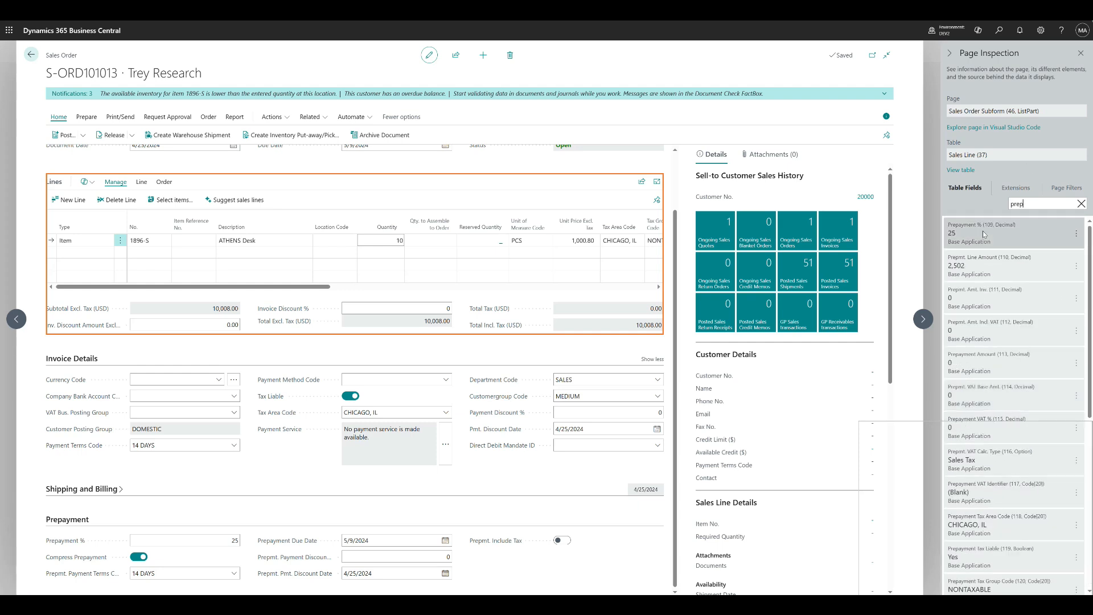
pyautogui.click(964, 235)
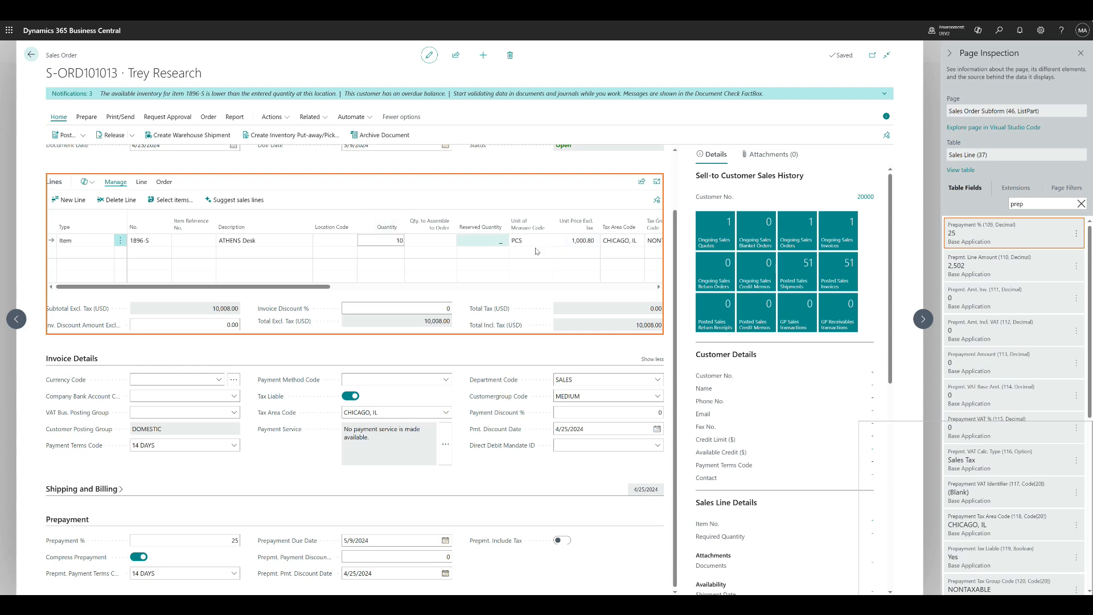
# Step: Preview the posting of the order's prepayment invoice and examine its customer ledger entry
pyautogui.scroll(2, 607, 265)
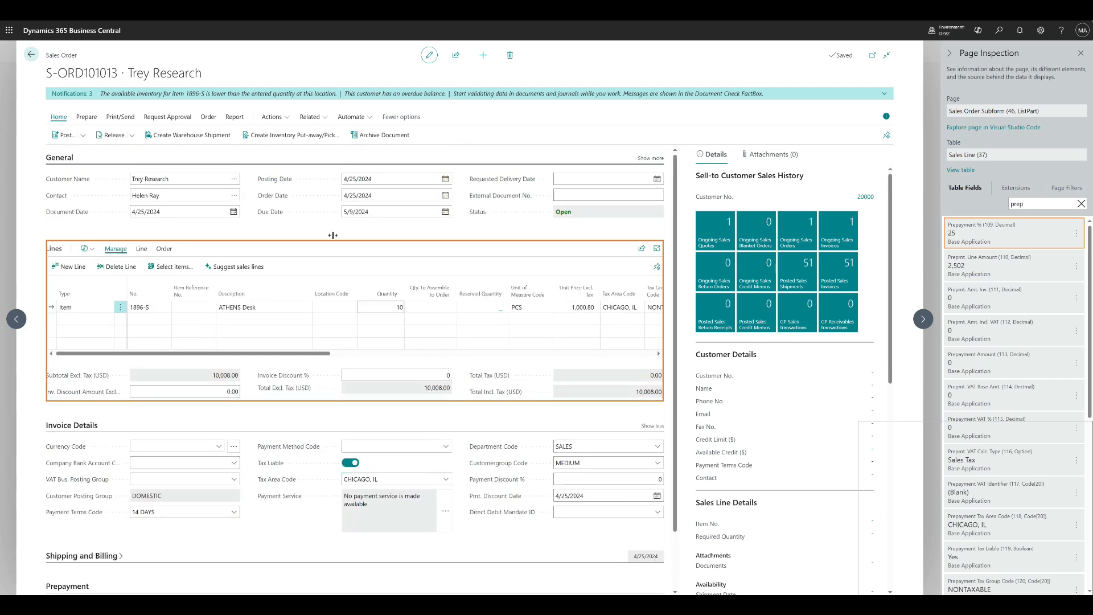
pyautogui.click(286, 121)
pyautogui.moveTo(301, 185)
pyautogui.moveTo(374, 205)
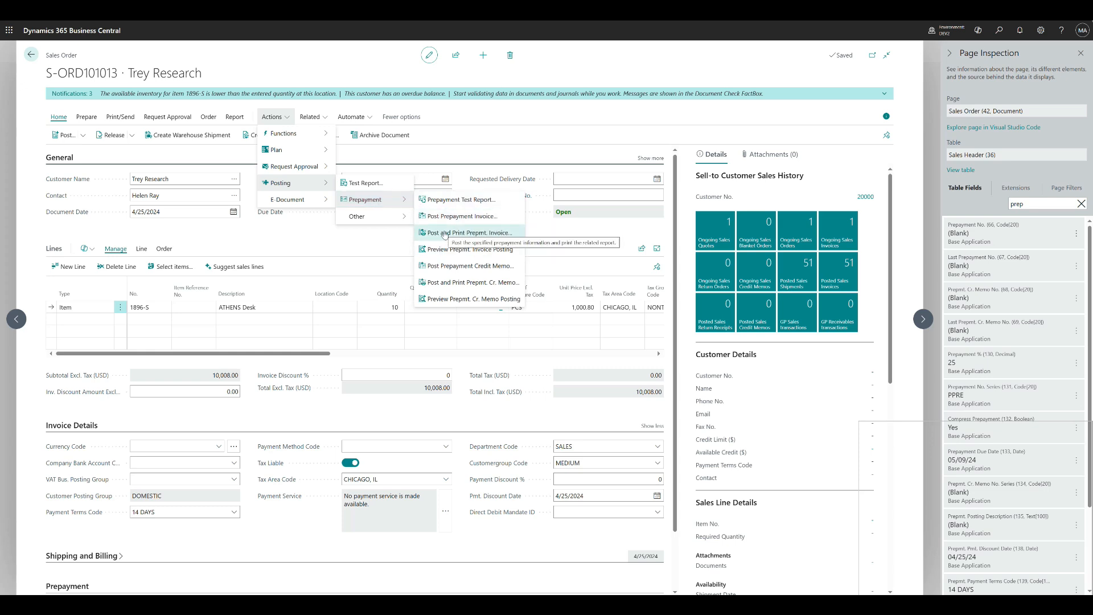
pyautogui.click(444, 251)
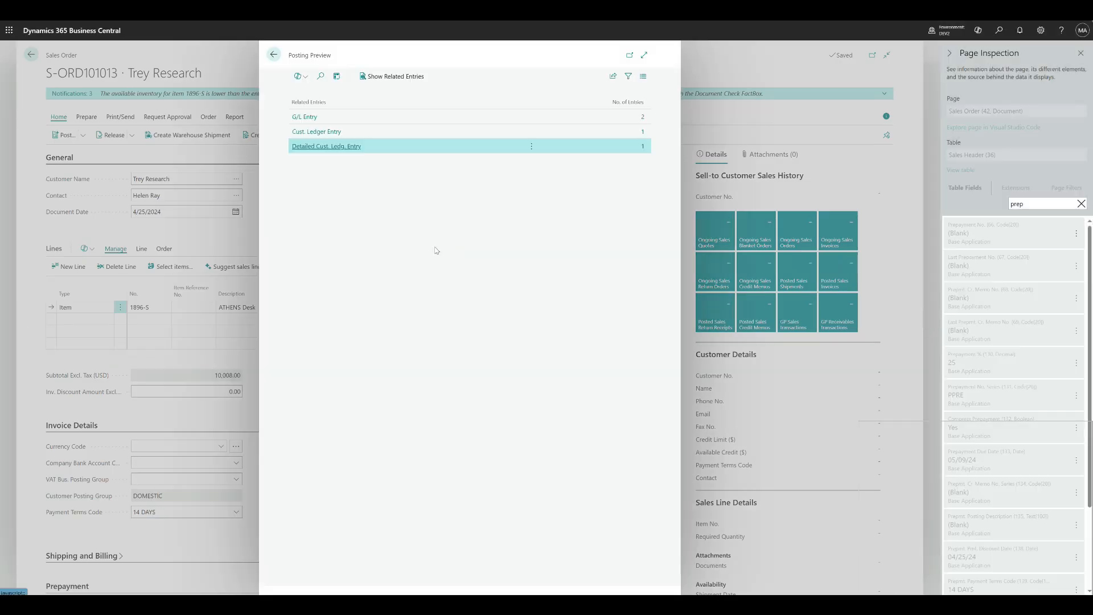
pyautogui.click(642, 135)
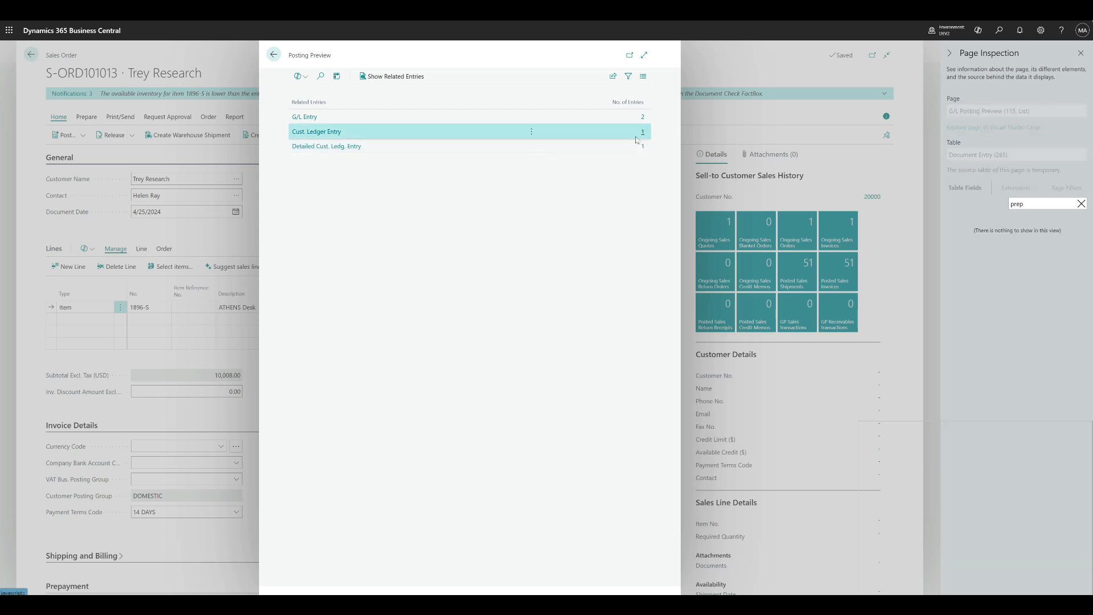
pyautogui.click(643, 132)
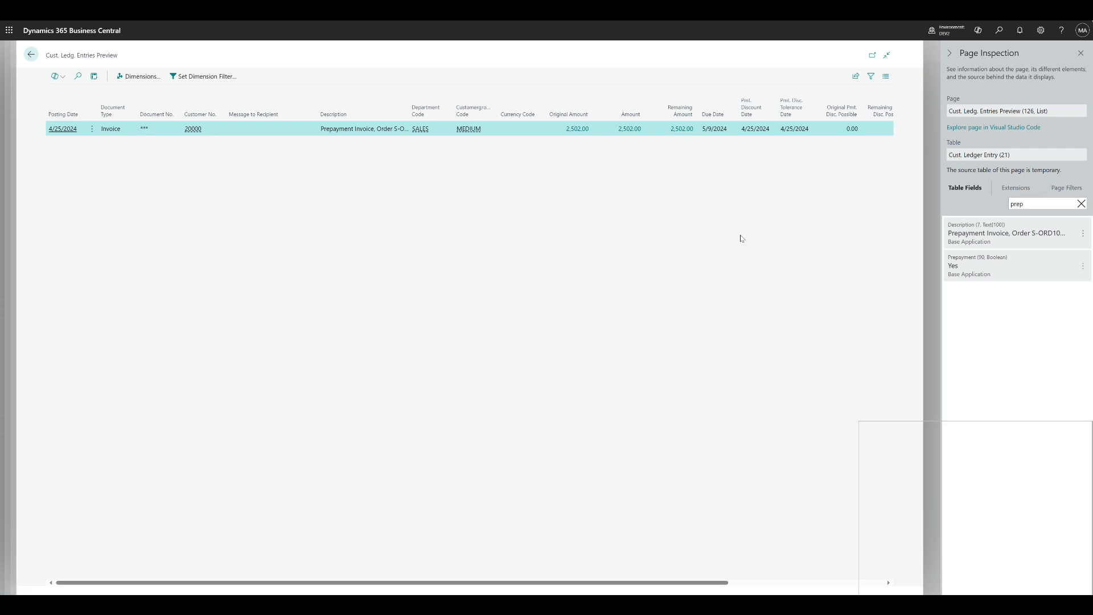
pyautogui.press('Escape')
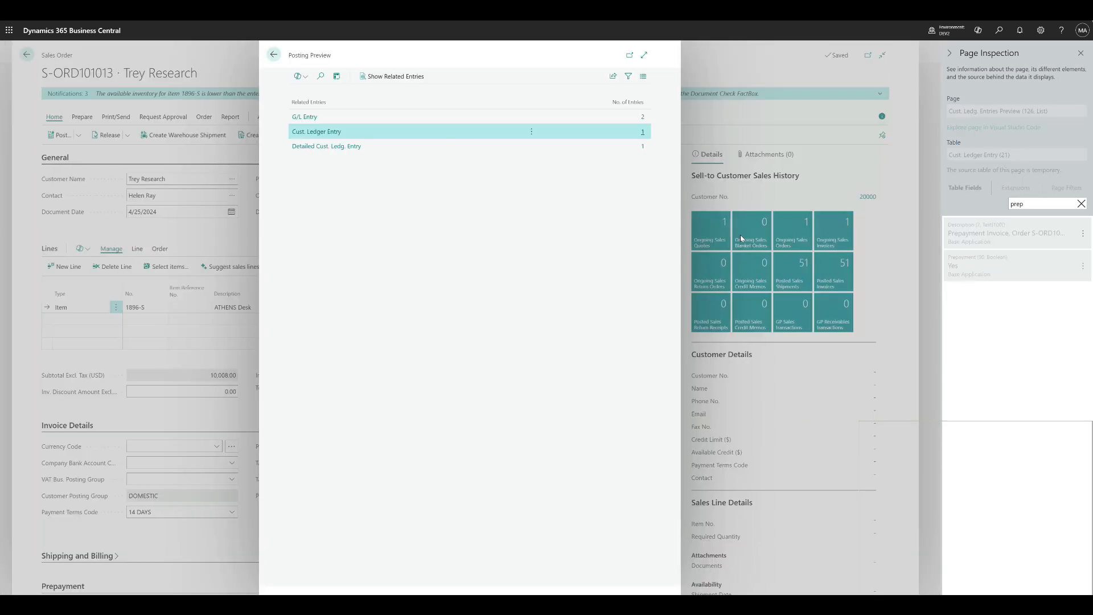
# Step: Examine the accounts and amounts of the previewed G/L entries for the prepayment invoice, and return to the sales order
pyautogui.click(643, 117)
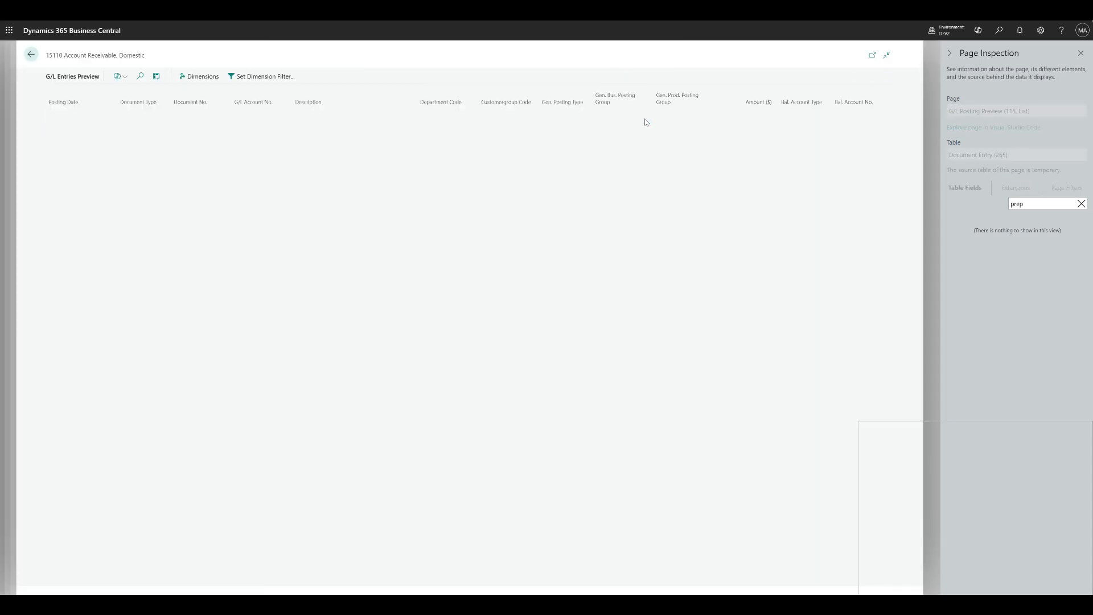
pyautogui.moveTo(243, 133)
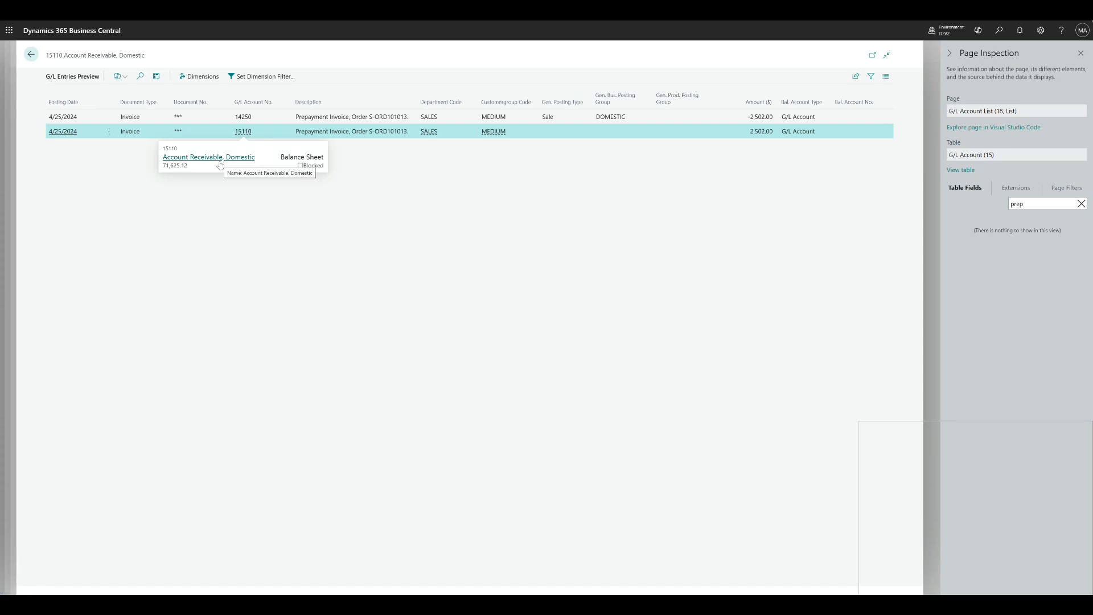
pyautogui.click(749, 135)
pyautogui.click(246, 118)
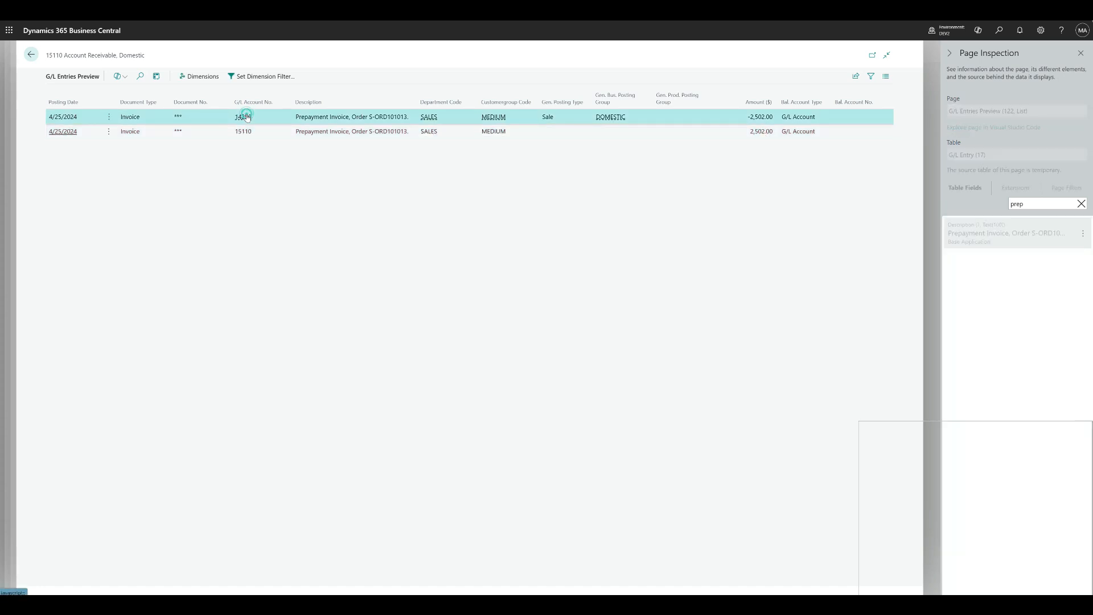
pyautogui.moveTo(246, 118)
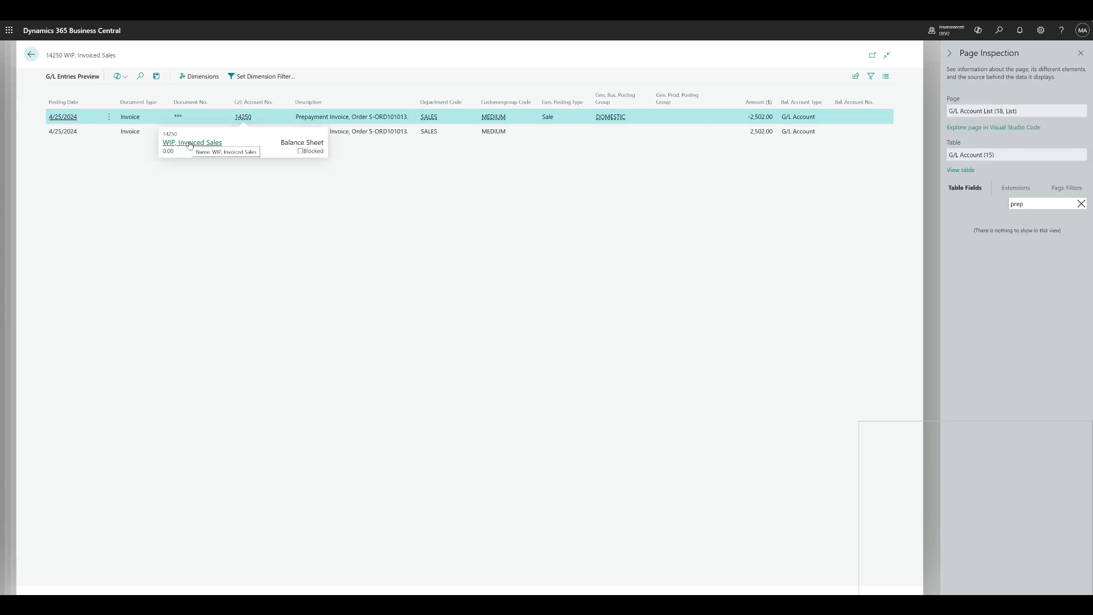
pyautogui.click(525, 199)
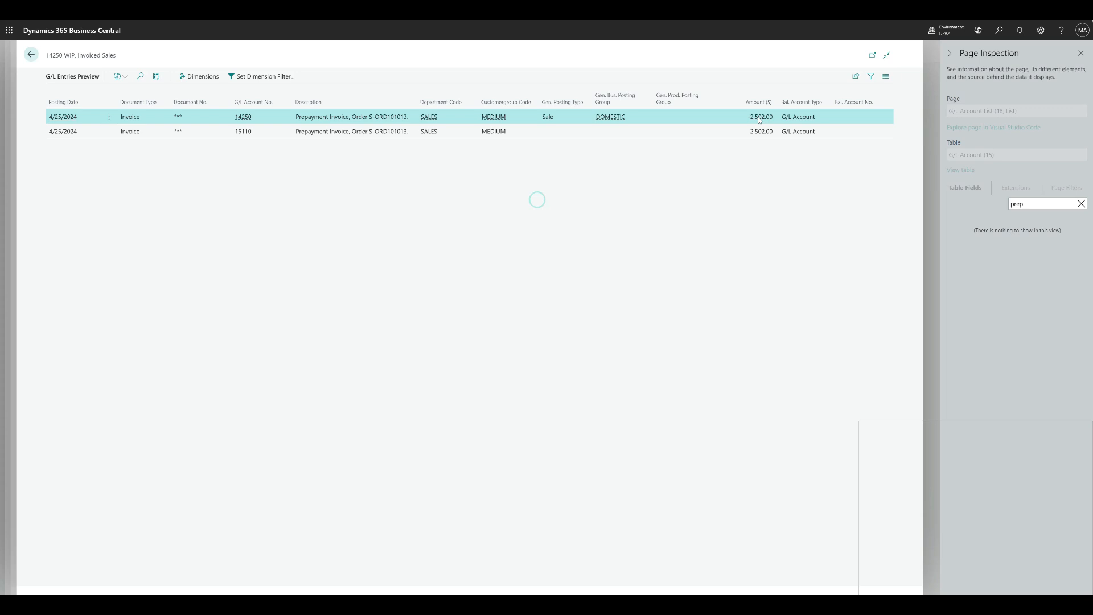
pyautogui.click(31, 54)
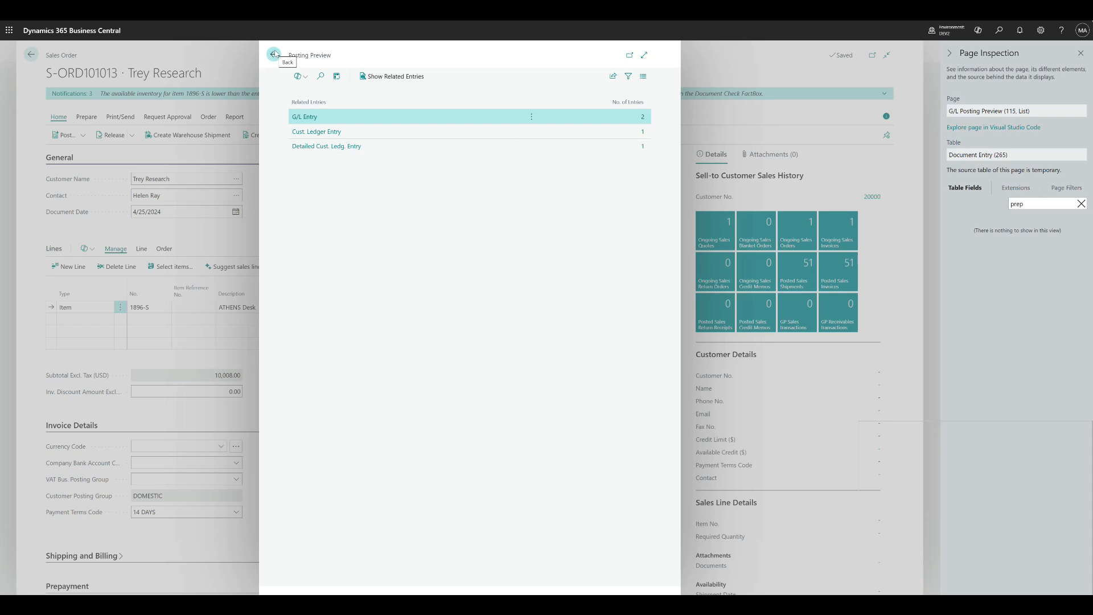
pyautogui.click(274, 54)
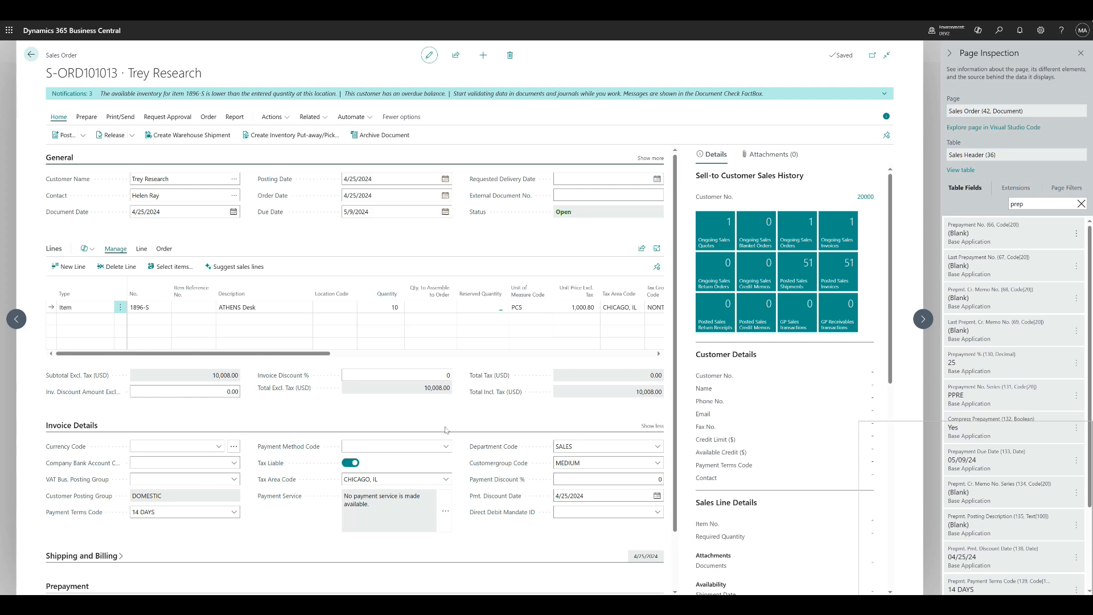
# Step: Set the order's Payment Method Code to CASH from the full list, checking that method's balancing account
pyautogui.scroll(-2, 467, 416)
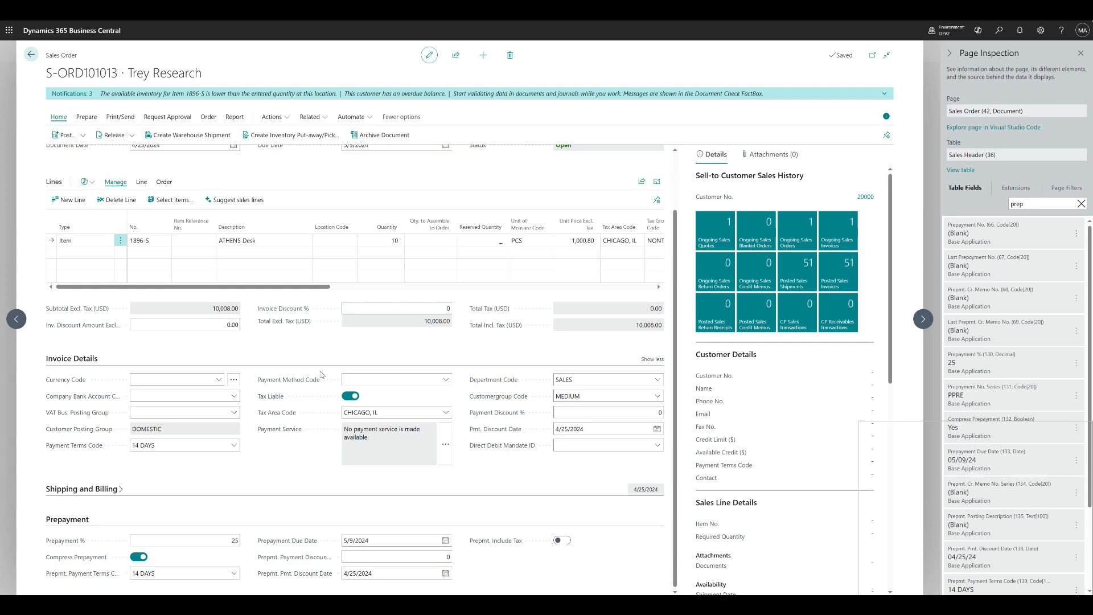
pyautogui.click(447, 380)
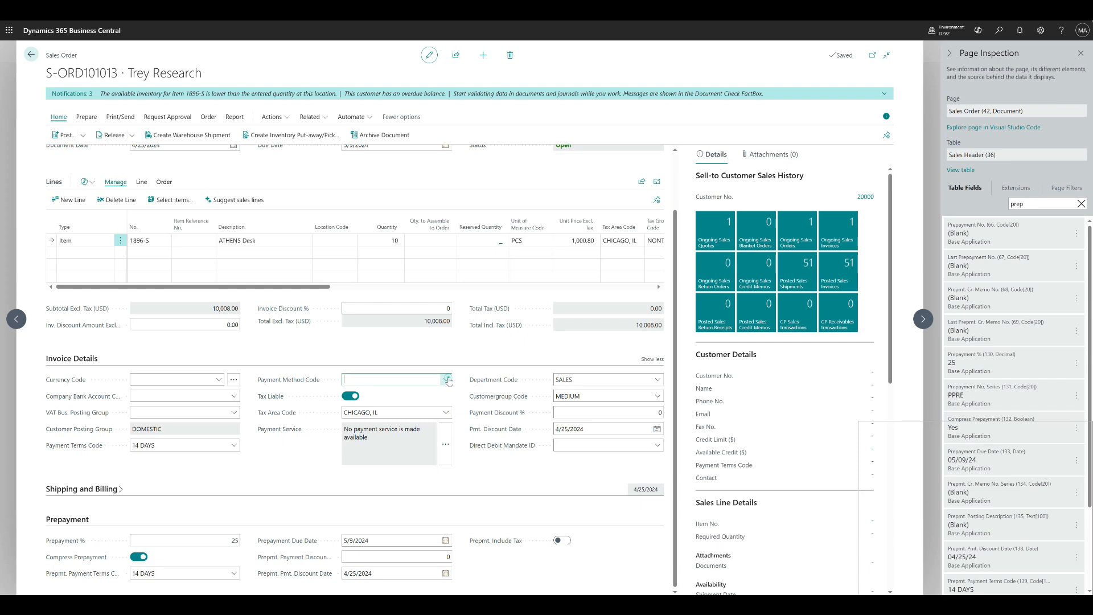
pyautogui.scroll(-3, 470, 414)
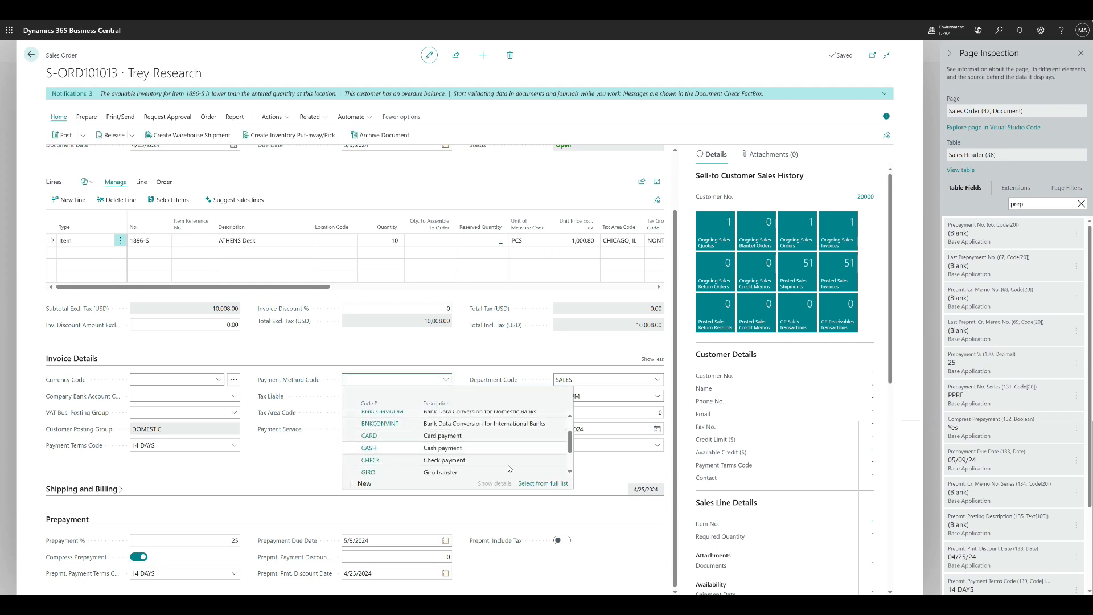
pyautogui.click(531, 484)
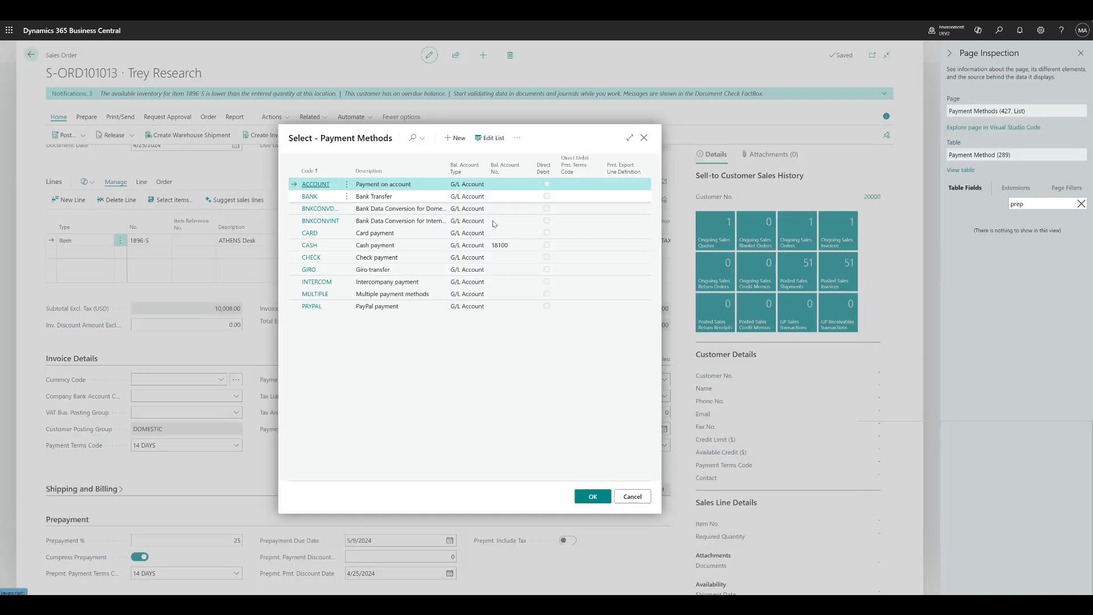
pyautogui.click(519, 246)
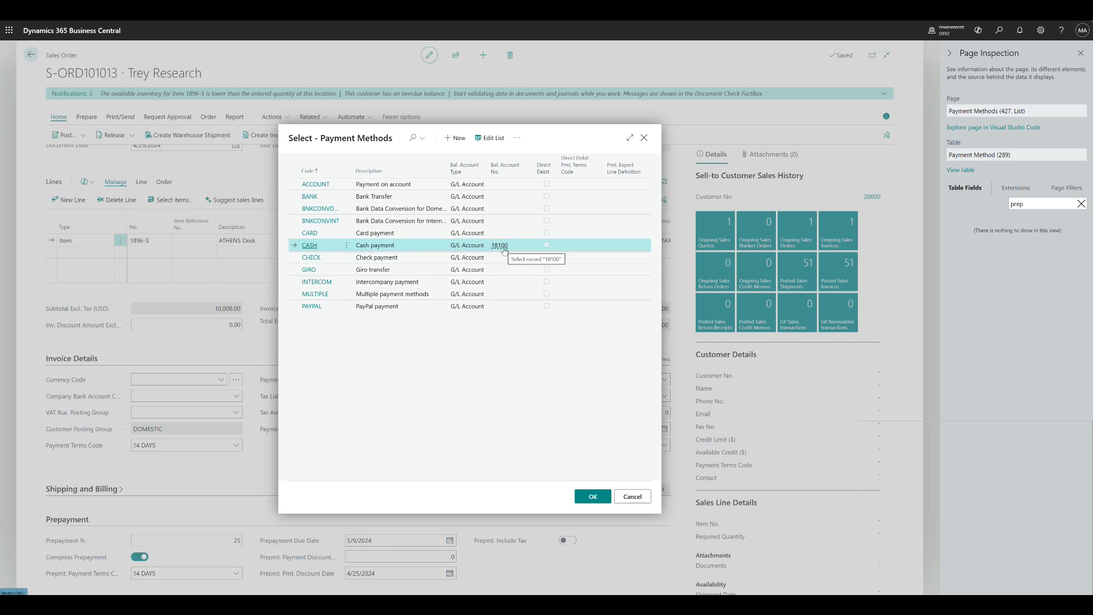
pyautogui.moveTo(501, 247)
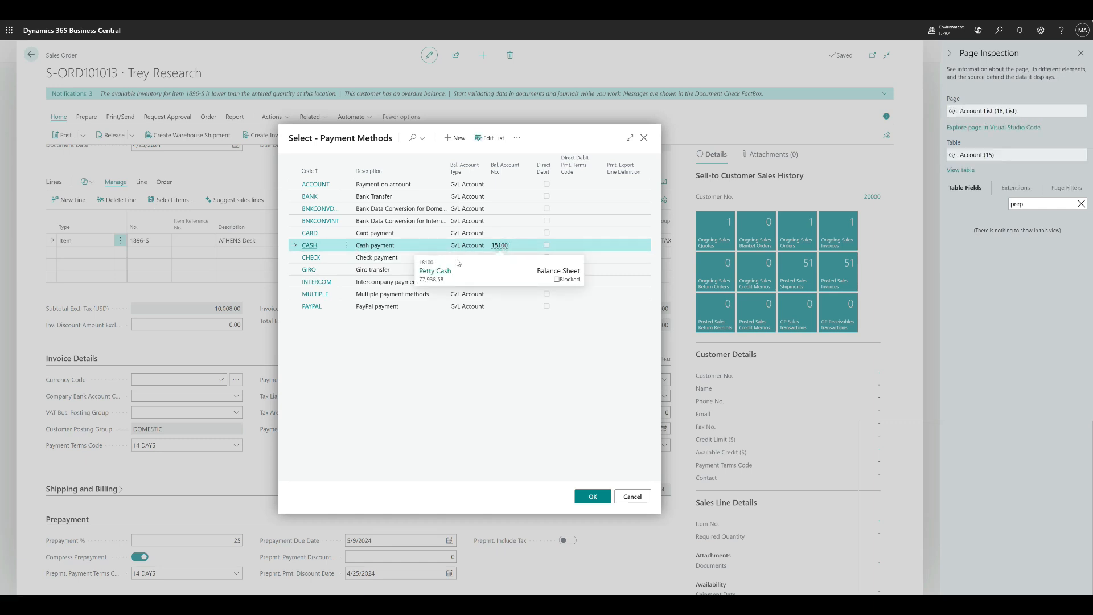
pyautogui.click(530, 246)
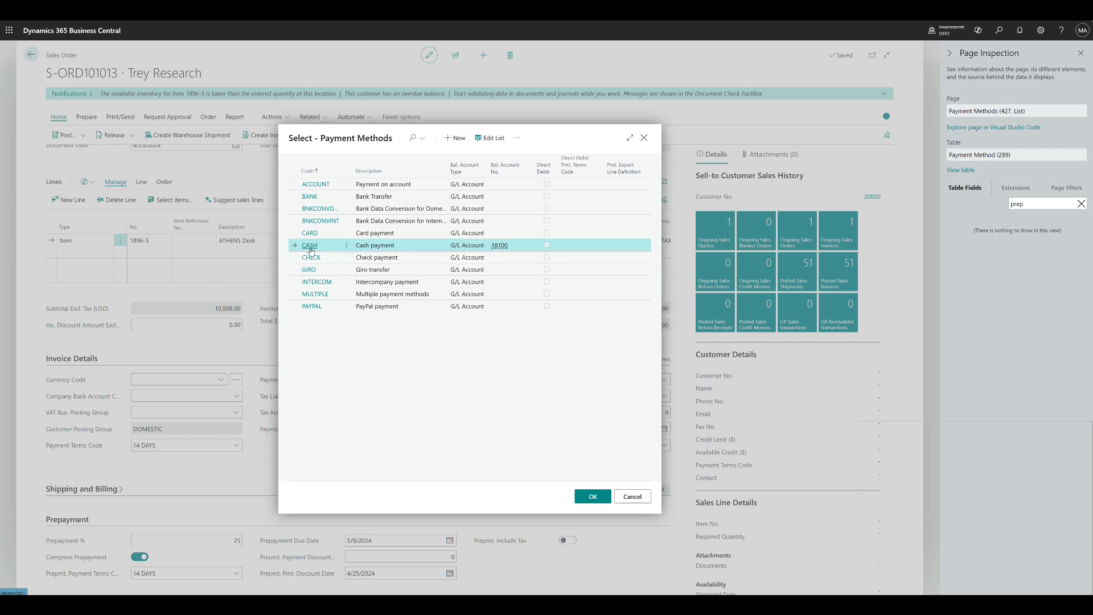
pyautogui.click(590, 496)
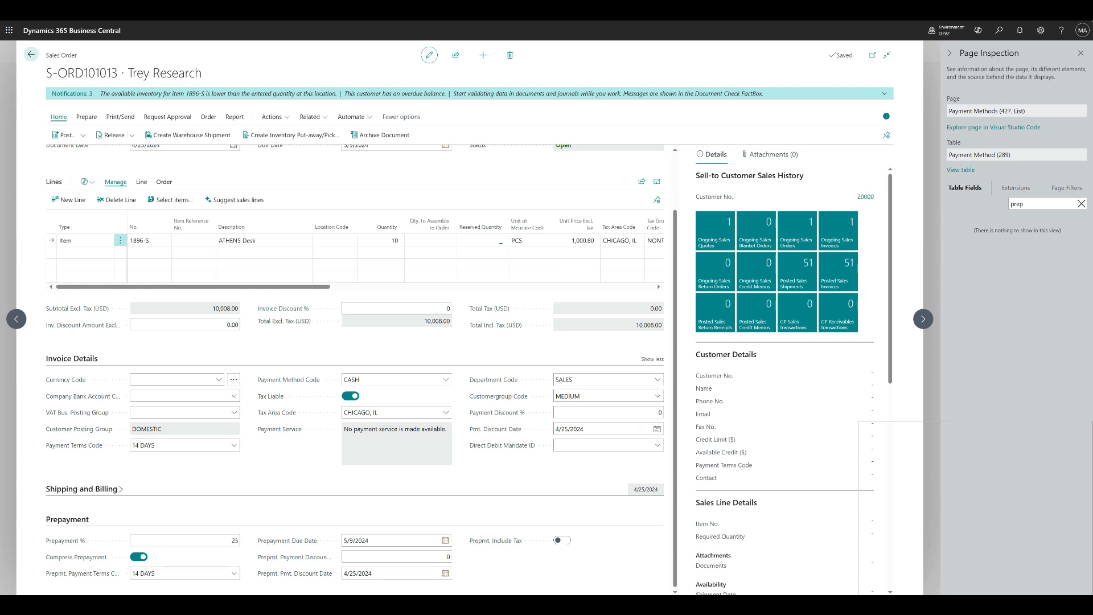
pyautogui.hotkey('alt', 'Tab')
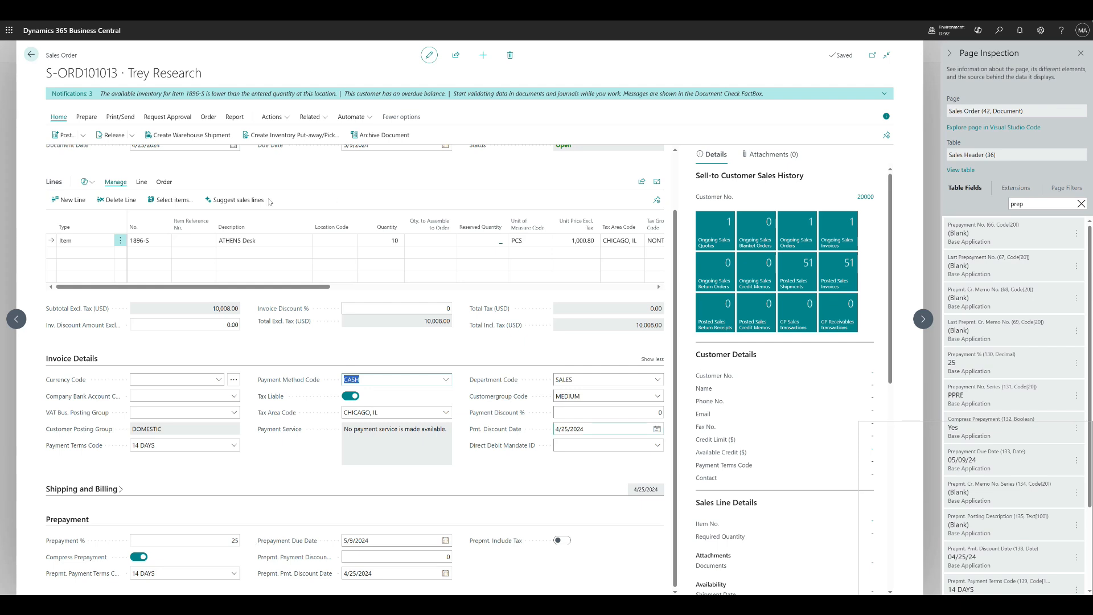
# Step: Preview the prepayment invoice posting with the CASH payment method and examine the invoice and payment customer ledger entries
pyautogui.click(273, 117)
pyautogui.moveTo(308, 183)
pyautogui.moveTo(373, 199)
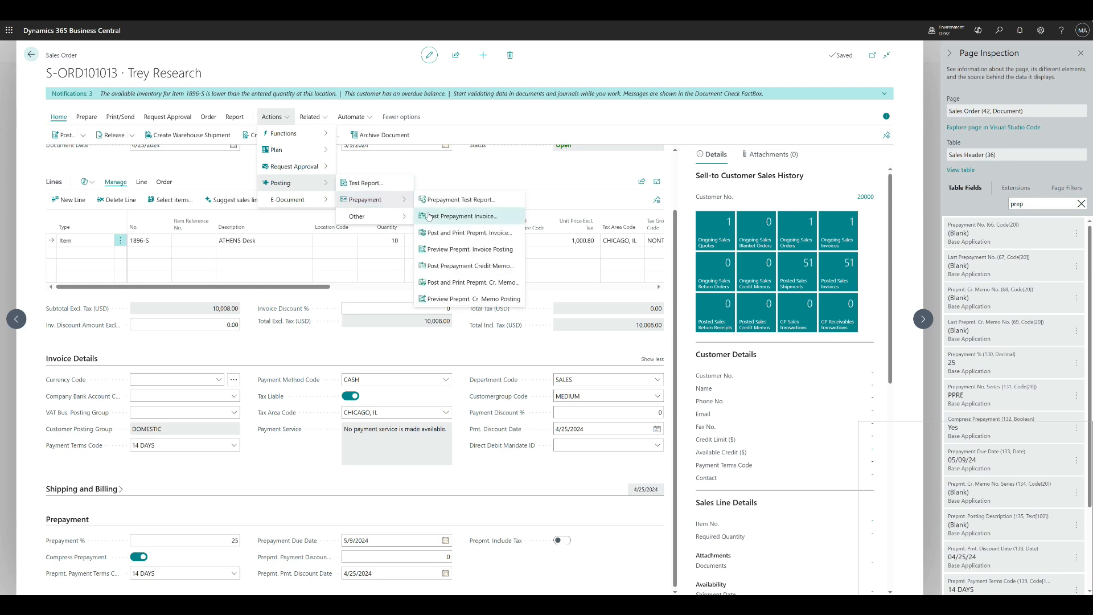
pyautogui.click(454, 252)
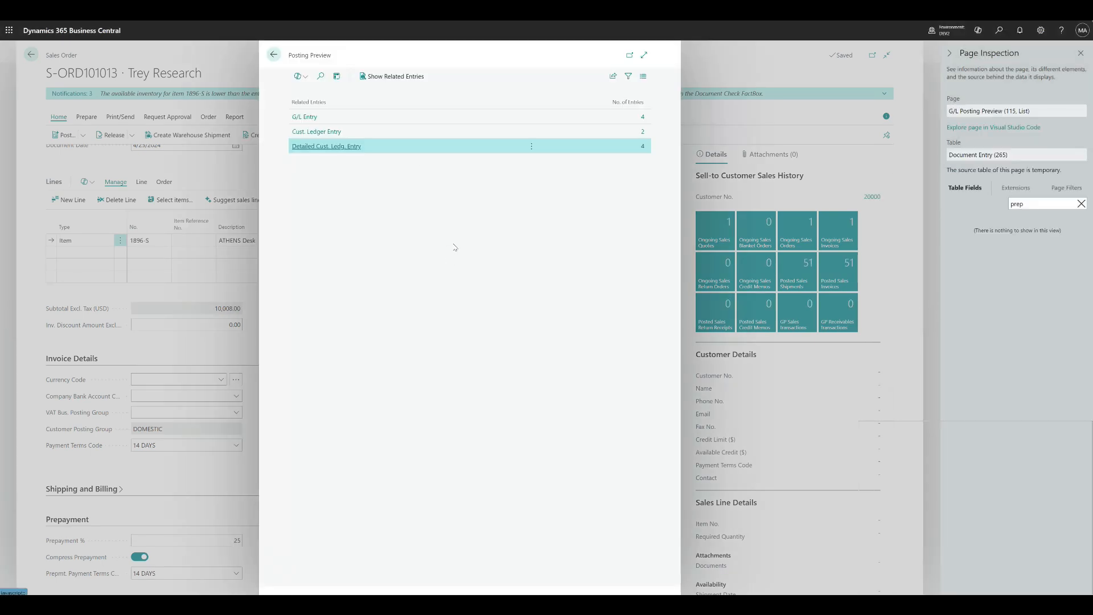
pyautogui.click(408, 133)
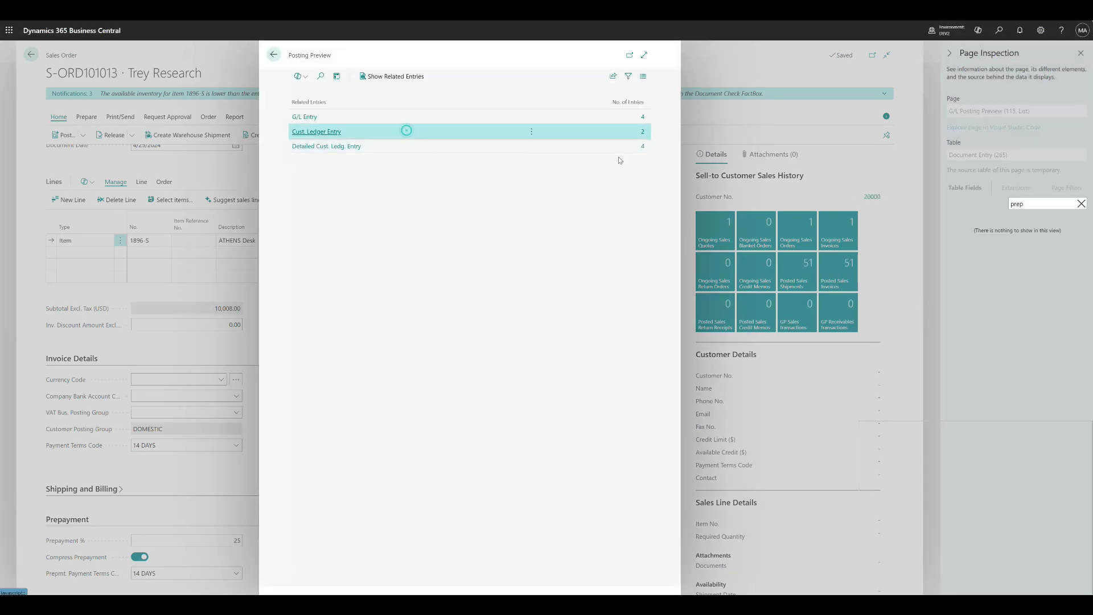
pyautogui.click(643, 132)
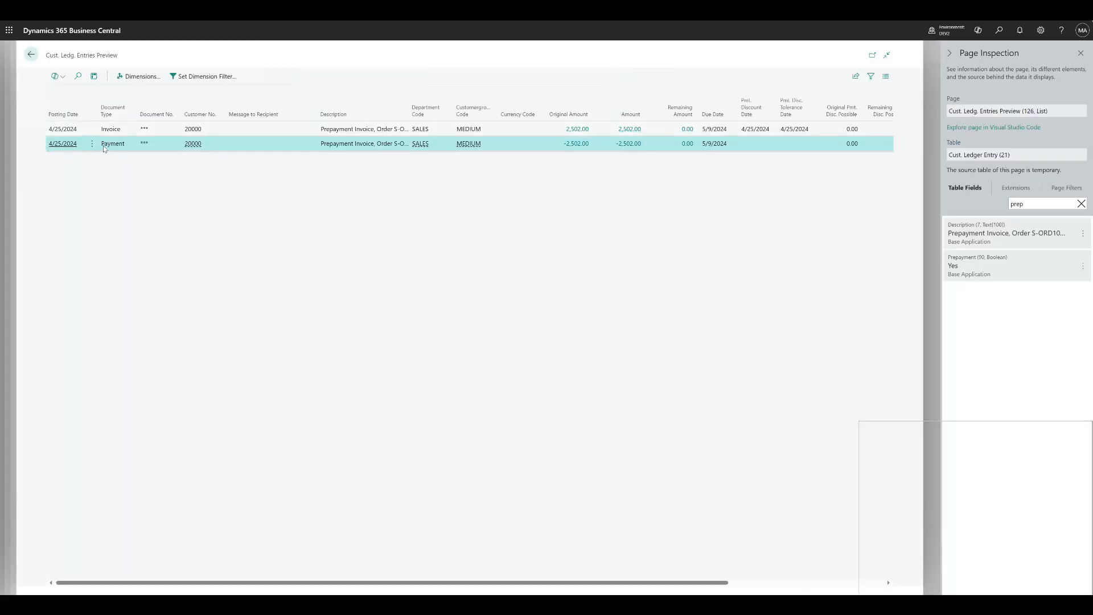
pyautogui.click(107, 130)
pyautogui.click(109, 145)
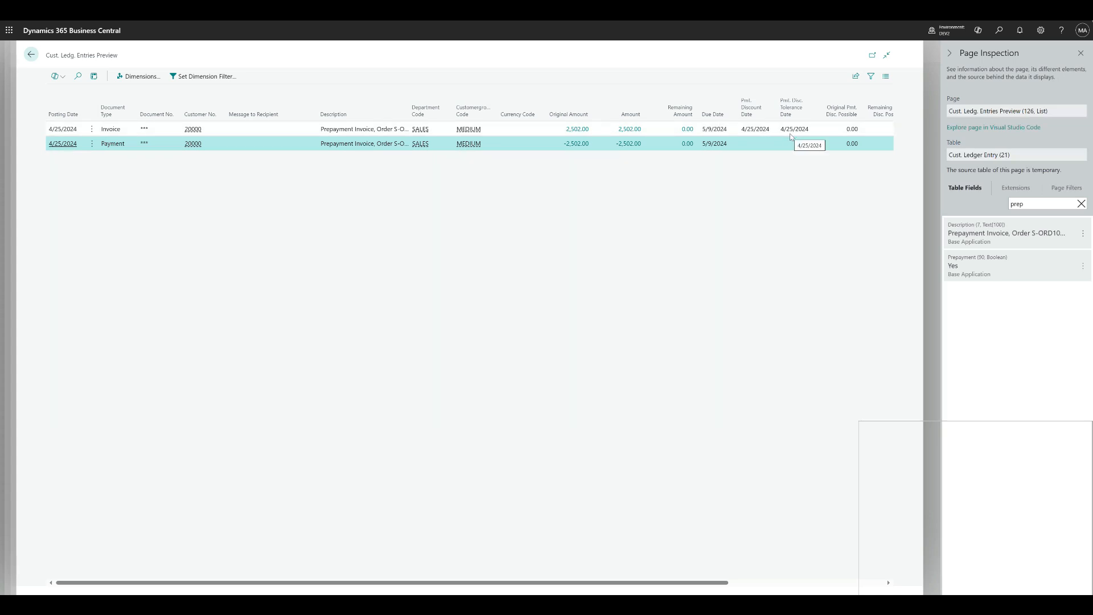
pyautogui.click(30, 53)
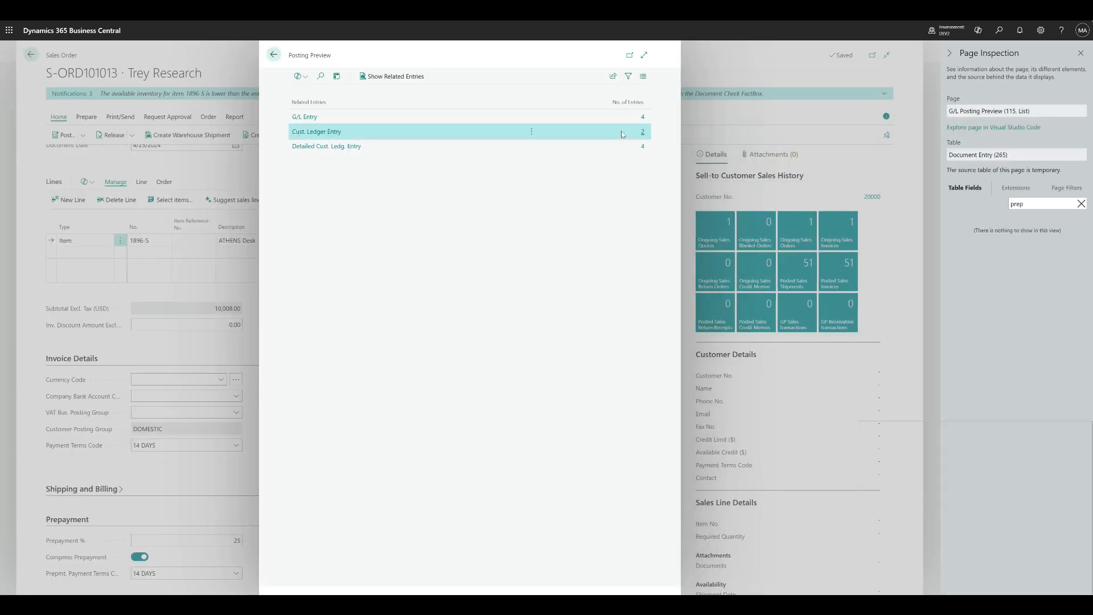
# Step: Examine the account behind each previewed G/L entry for the prepayment invoice and payment, and return to the sales order
pyautogui.click(643, 117)
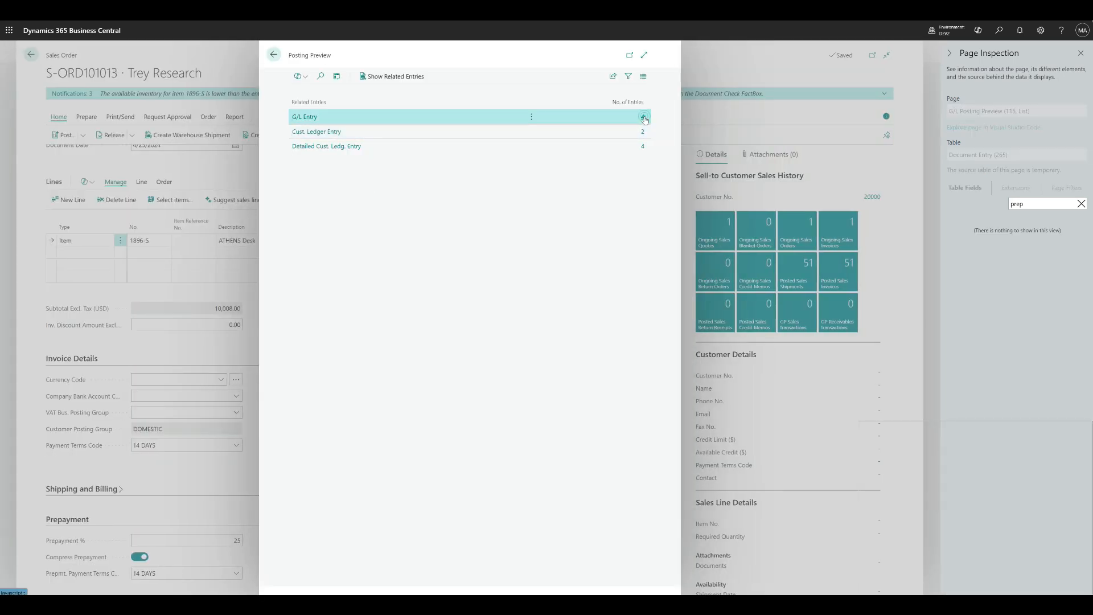
pyautogui.click(645, 120)
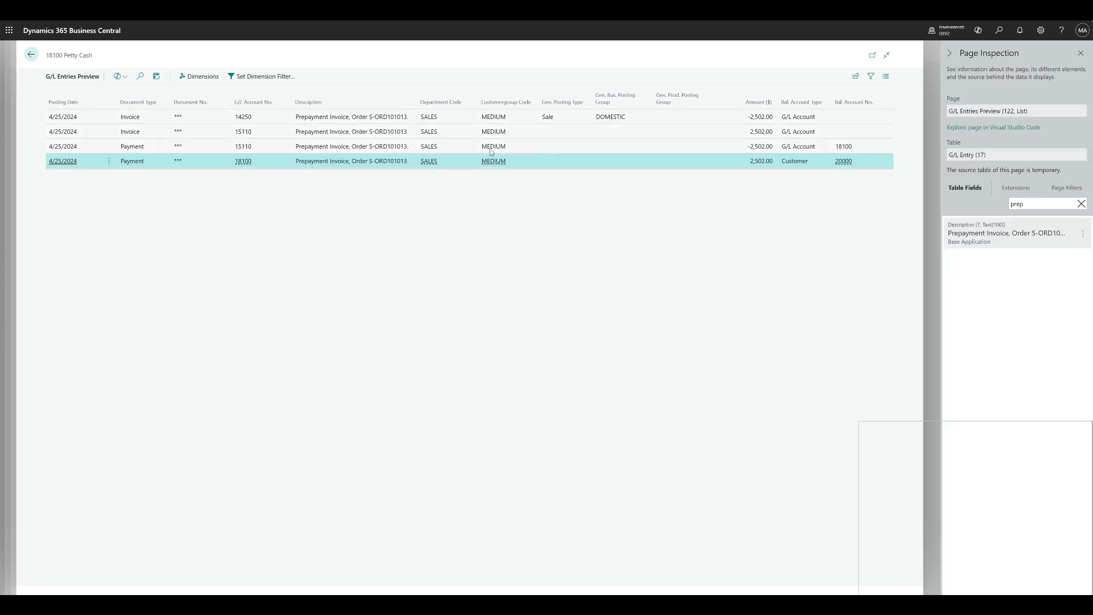
pyautogui.click(446, 117)
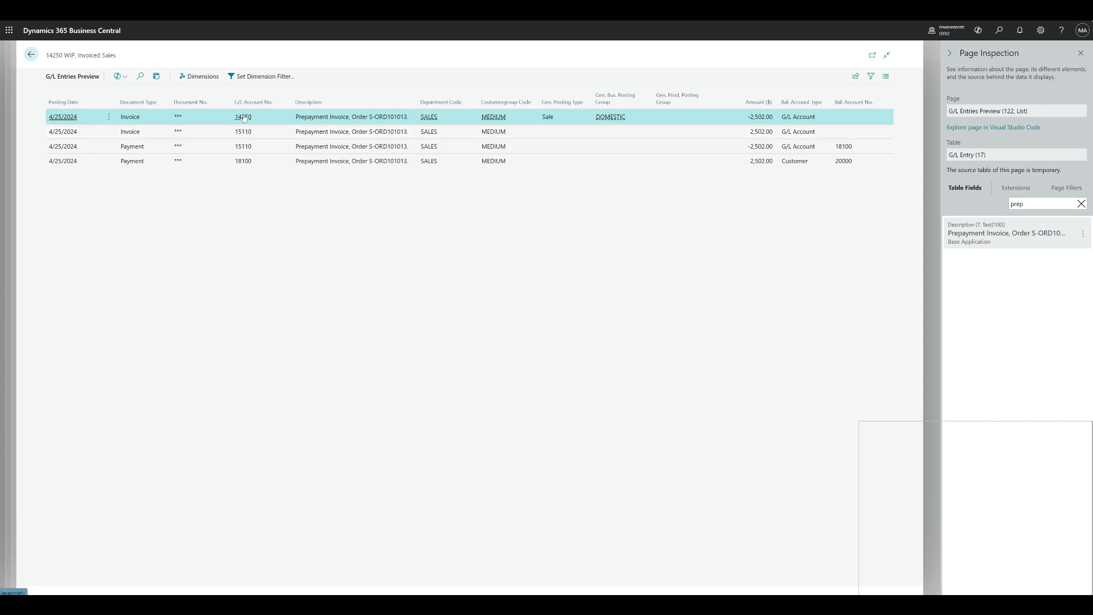
pyautogui.click(246, 136)
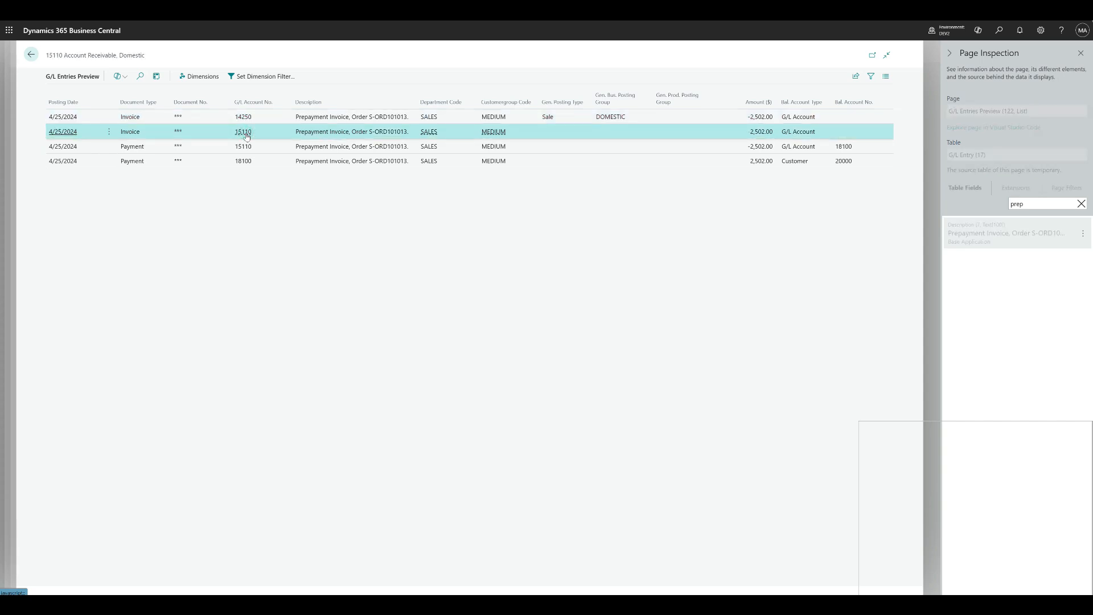
pyautogui.click(244, 119)
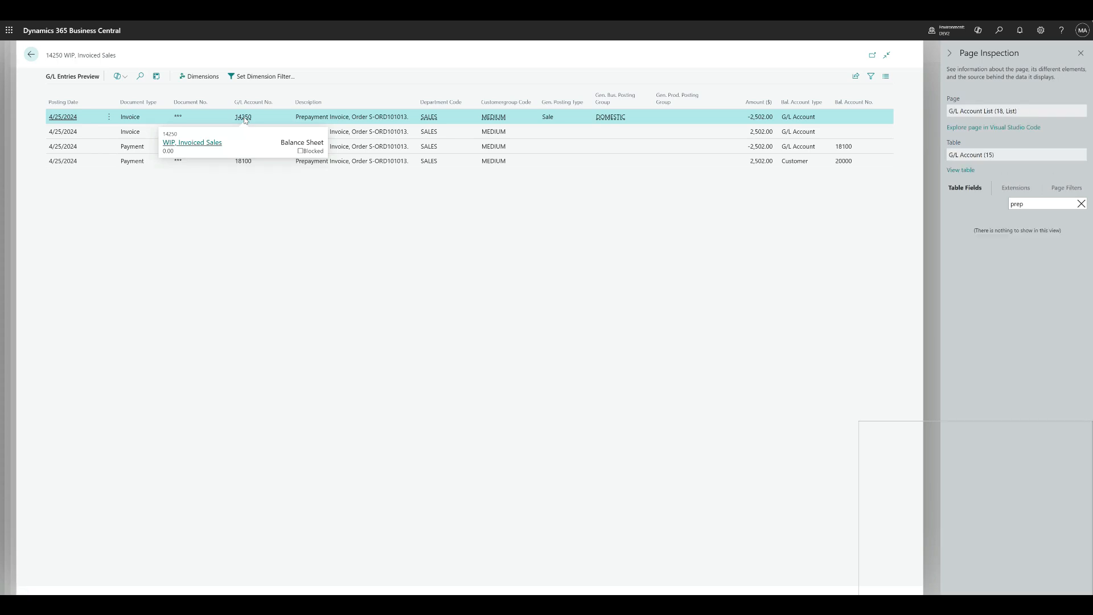
pyautogui.click(427, 263)
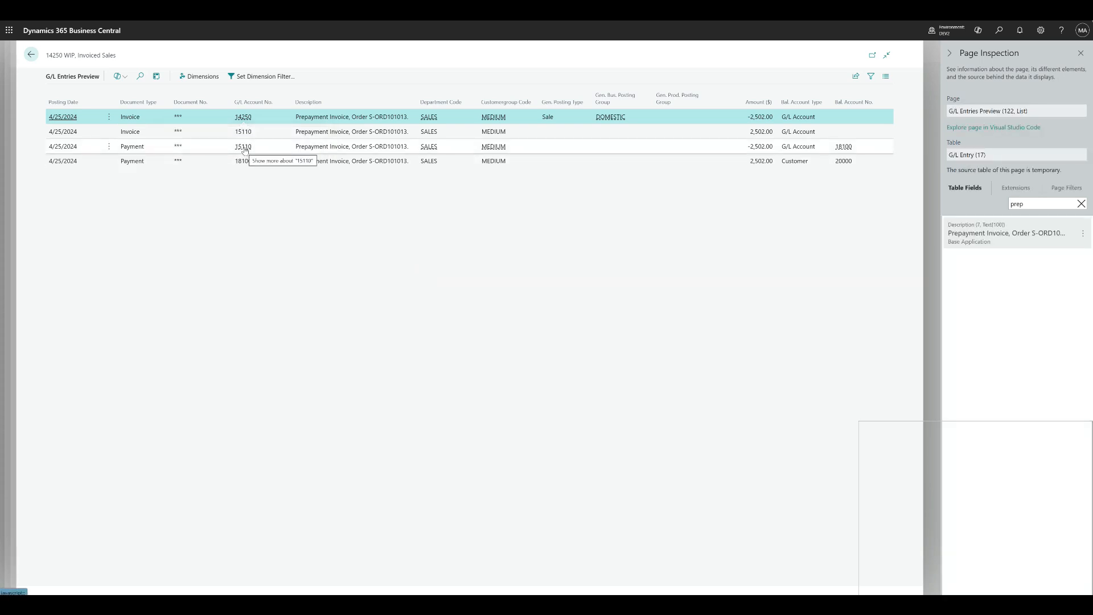
pyautogui.click(245, 148)
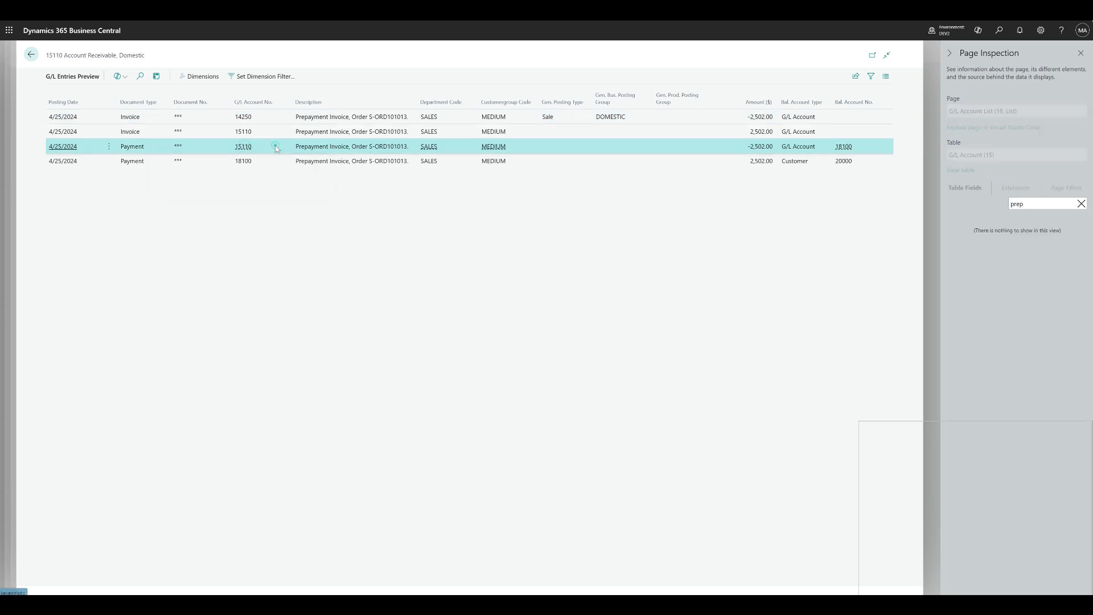
pyautogui.click(241, 163)
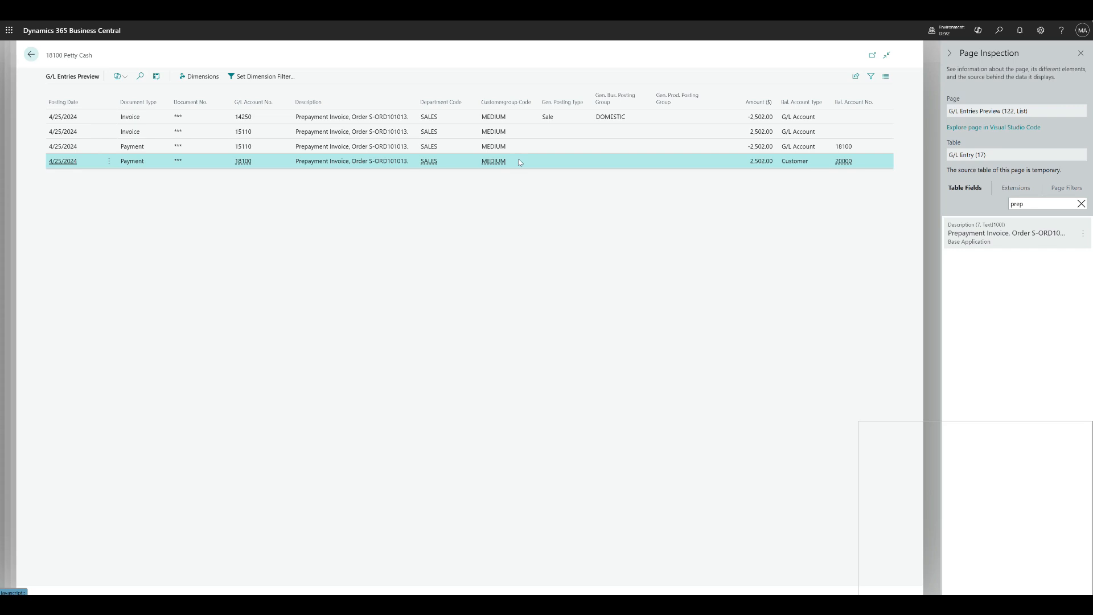
pyautogui.click(32, 56)
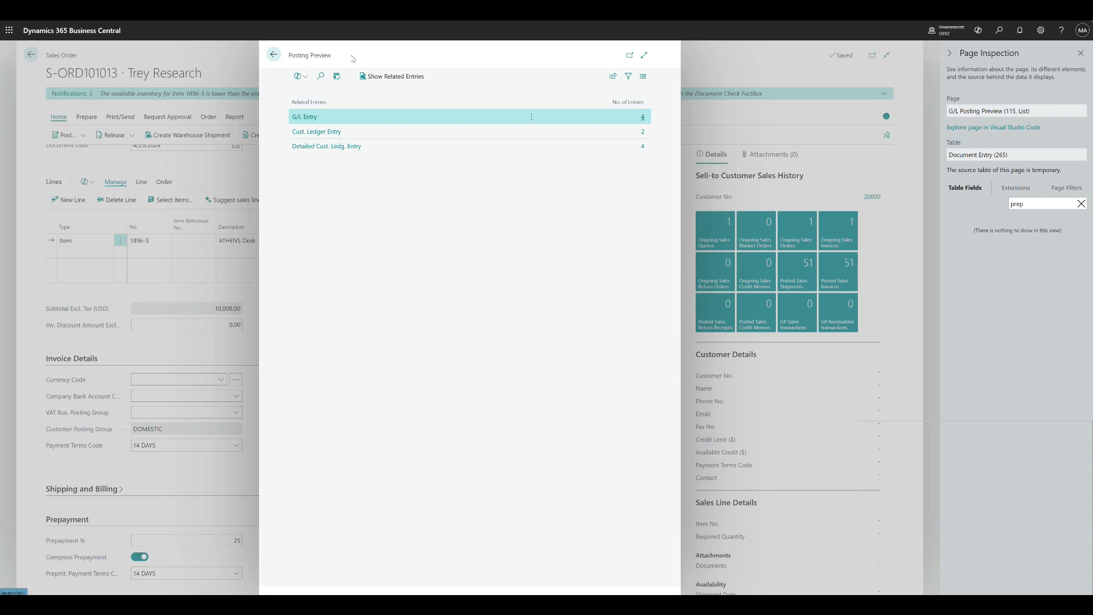
pyautogui.click(275, 55)
# Step: Post the prepayment invoice for the sales order and confirm the posting
pyautogui.click(286, 118)
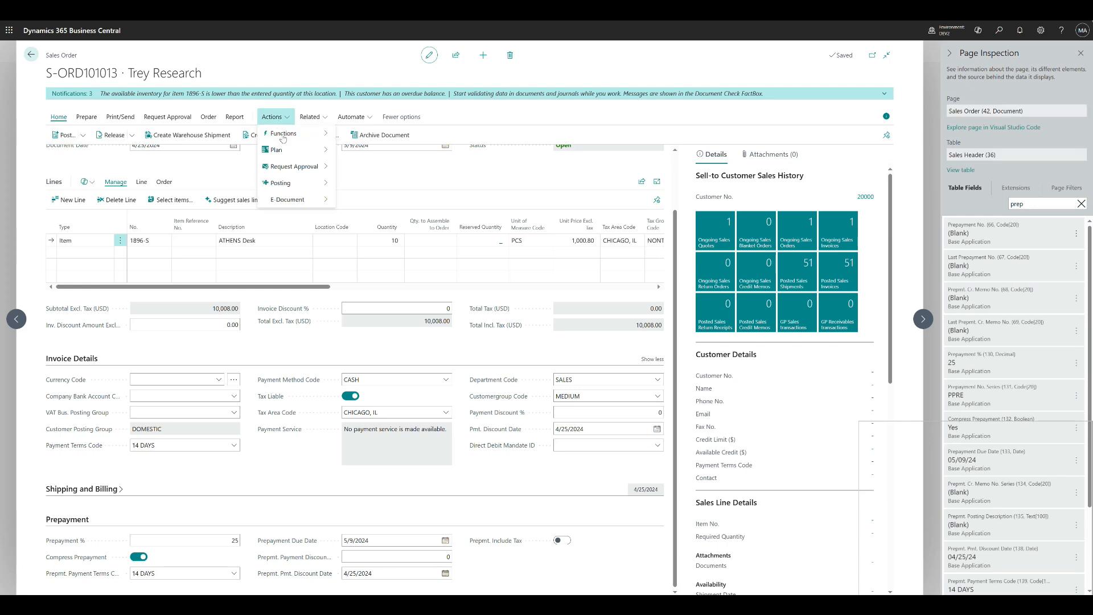
pyautogui.moveTo(299, 185)
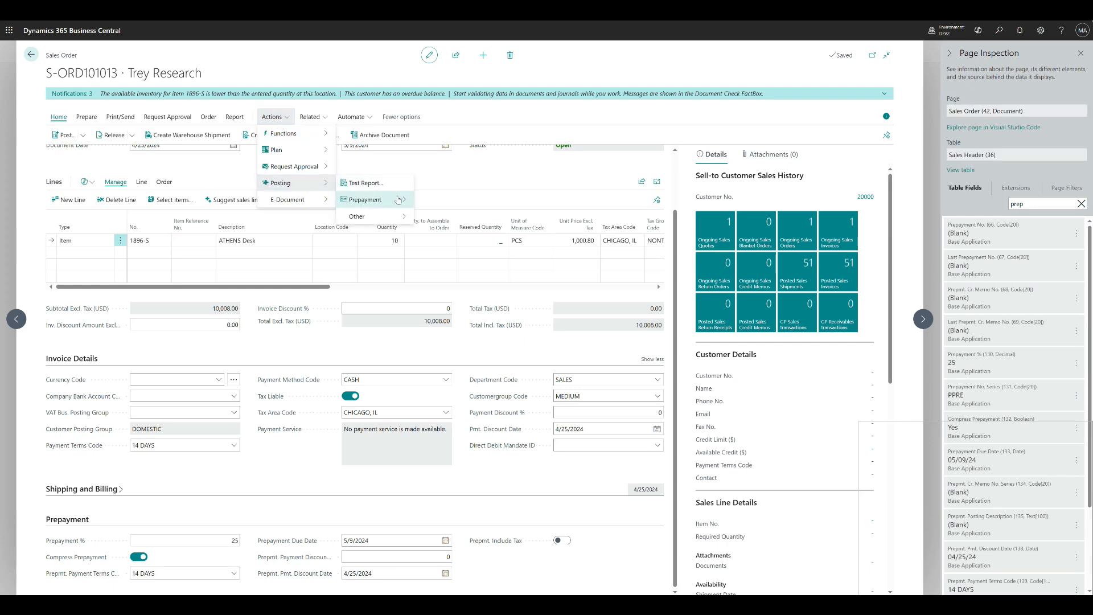
pyautogui.moveTo(415, 199)
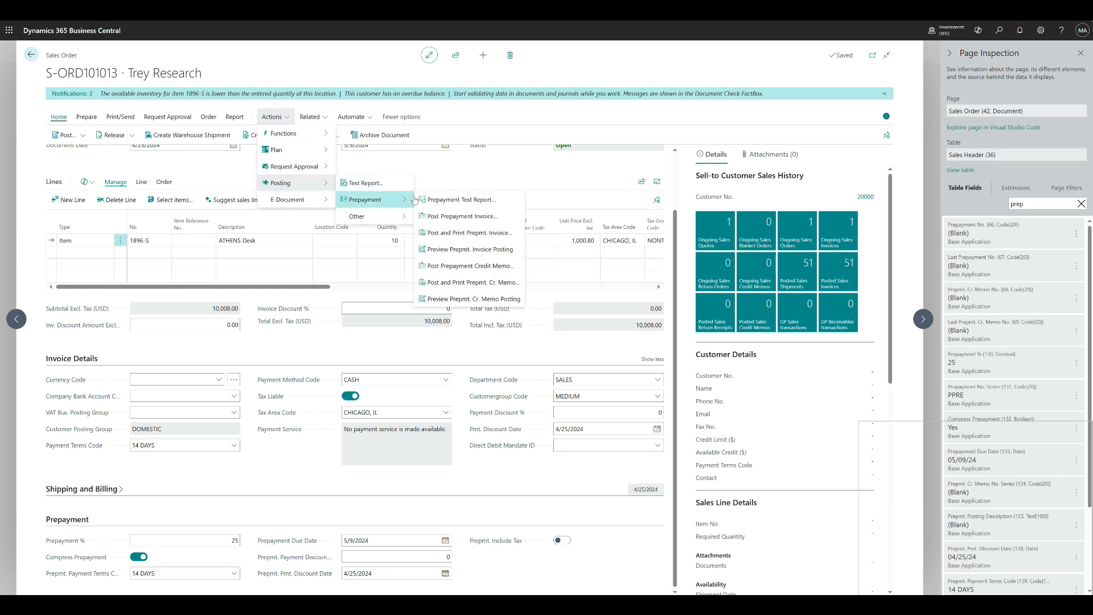
pyautogui.click(463, 221)
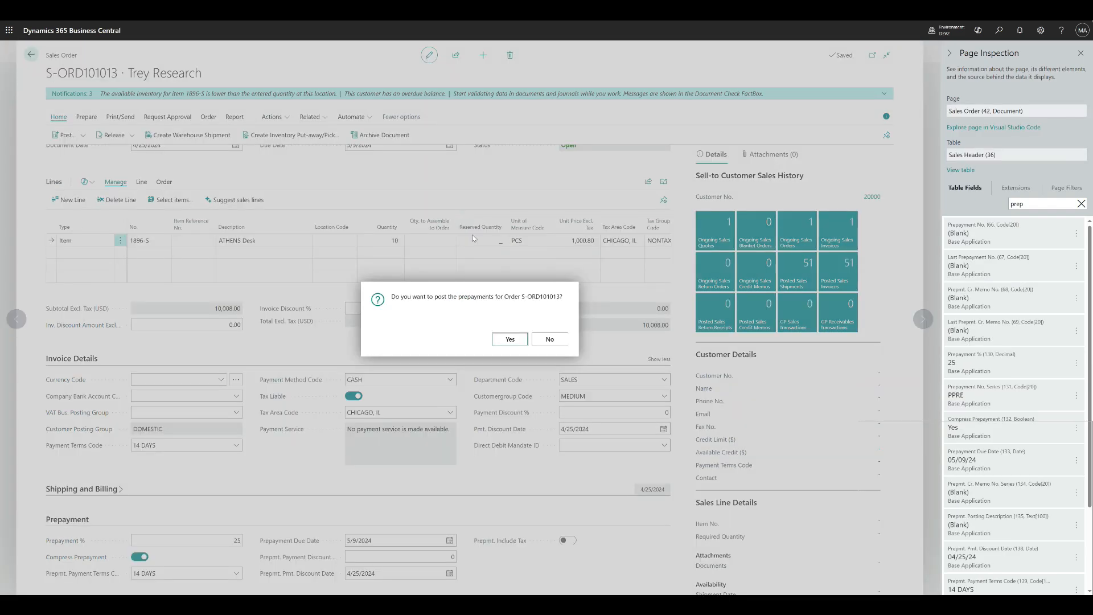
pyautogui.click(515, 339)
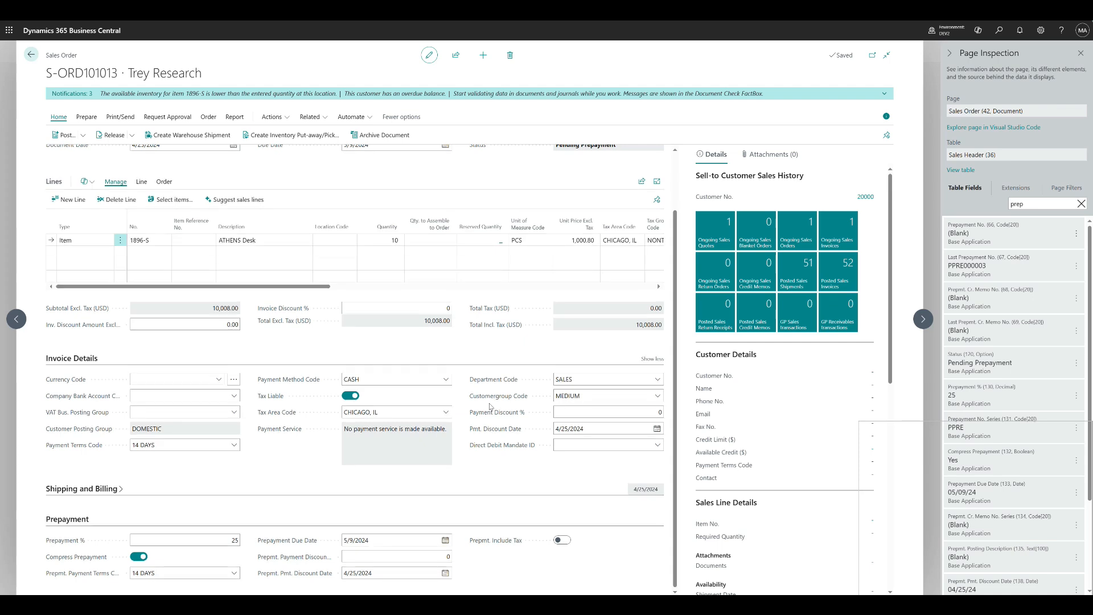
# Step: Clear the sales order's Payment Method Code so that it is blank
pyautogui.click(387, 380)
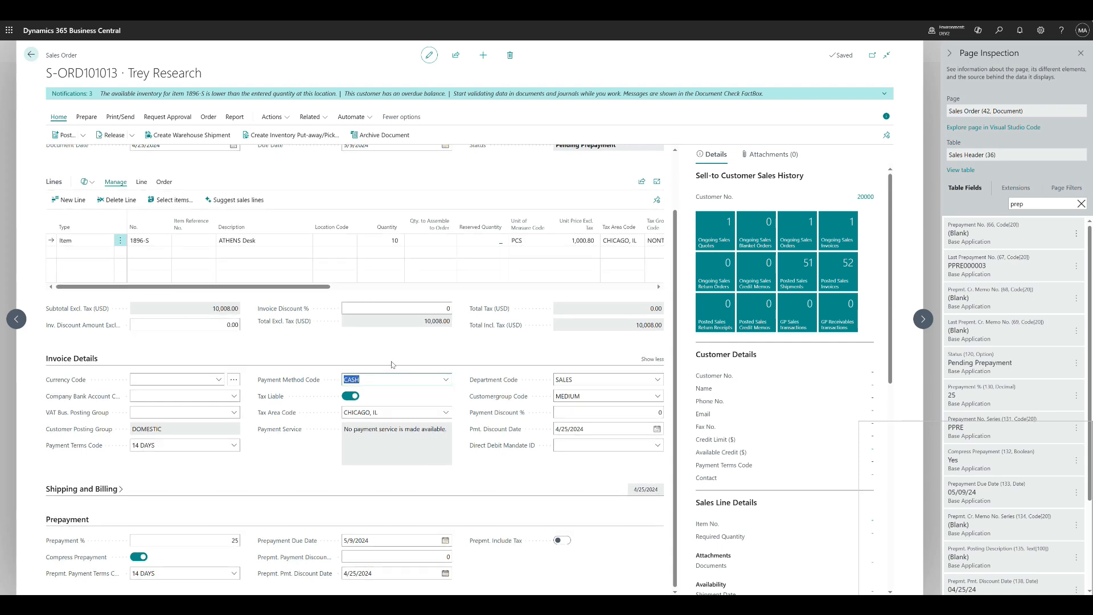
pyautogui.press('Delete')
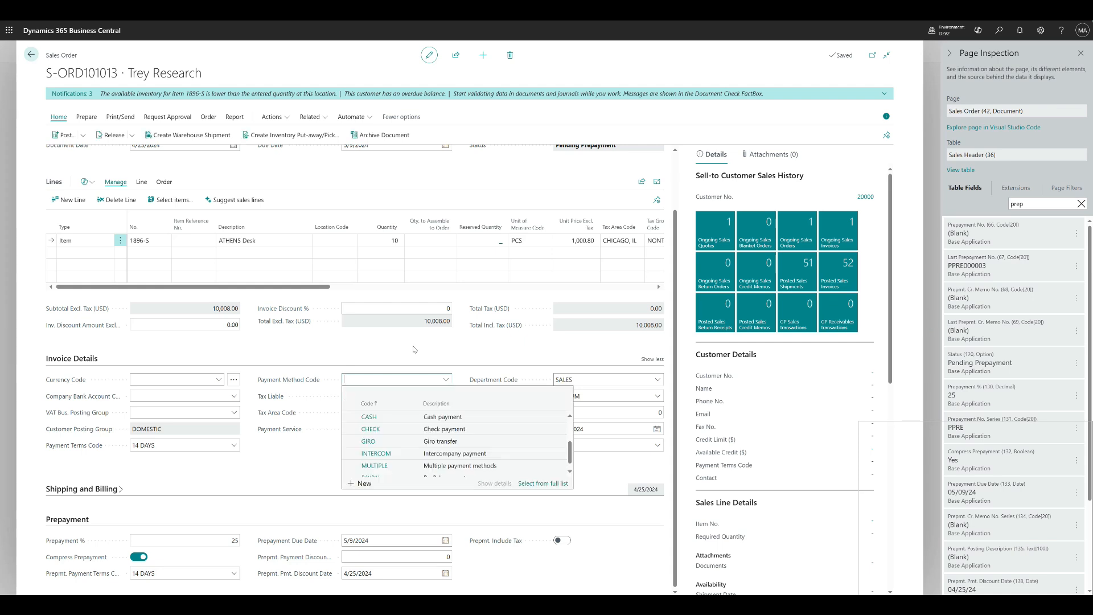
pyautogui.click(412, 347)
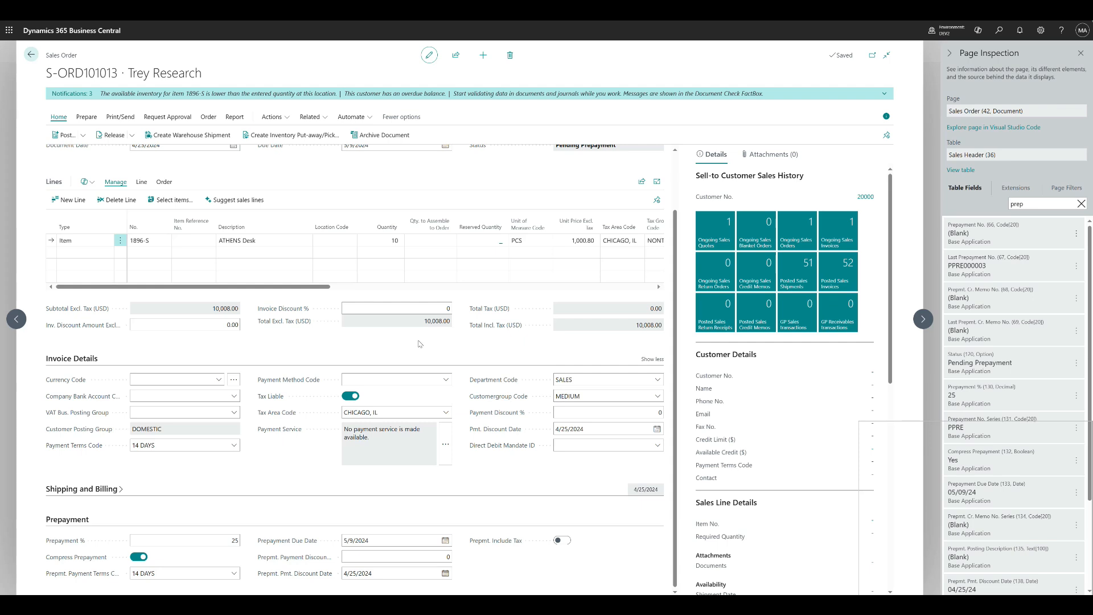
# Step: Post the sales order with Ship and Invoice, and open the posted invoice to check its prepayment deduction line
pyautogui.click(85, 135)
pyautogui.click(89, 156)
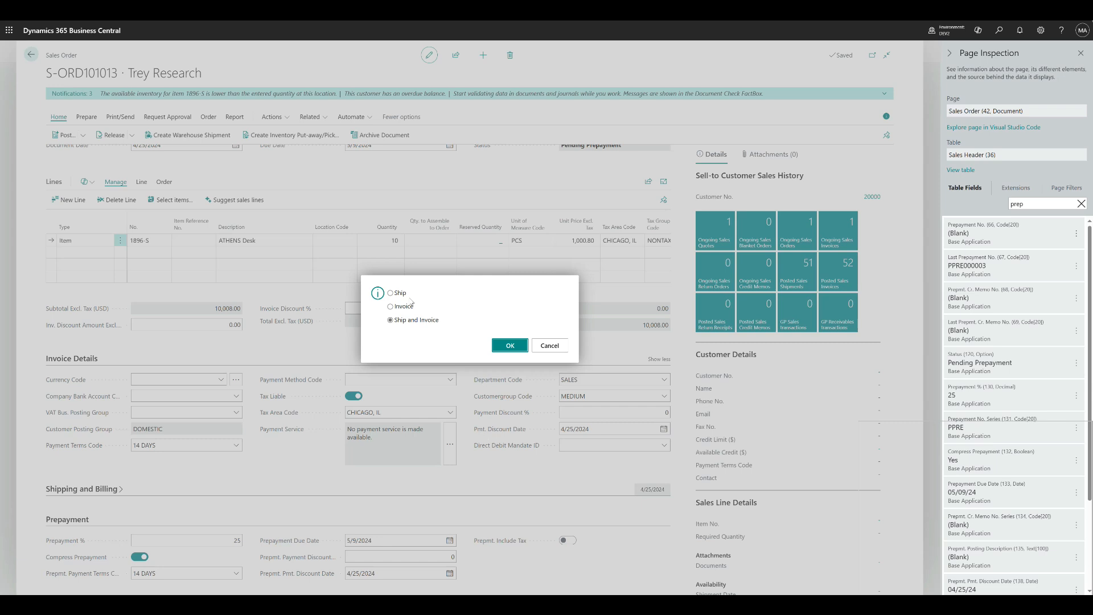
pyautogui.click(505, 349)
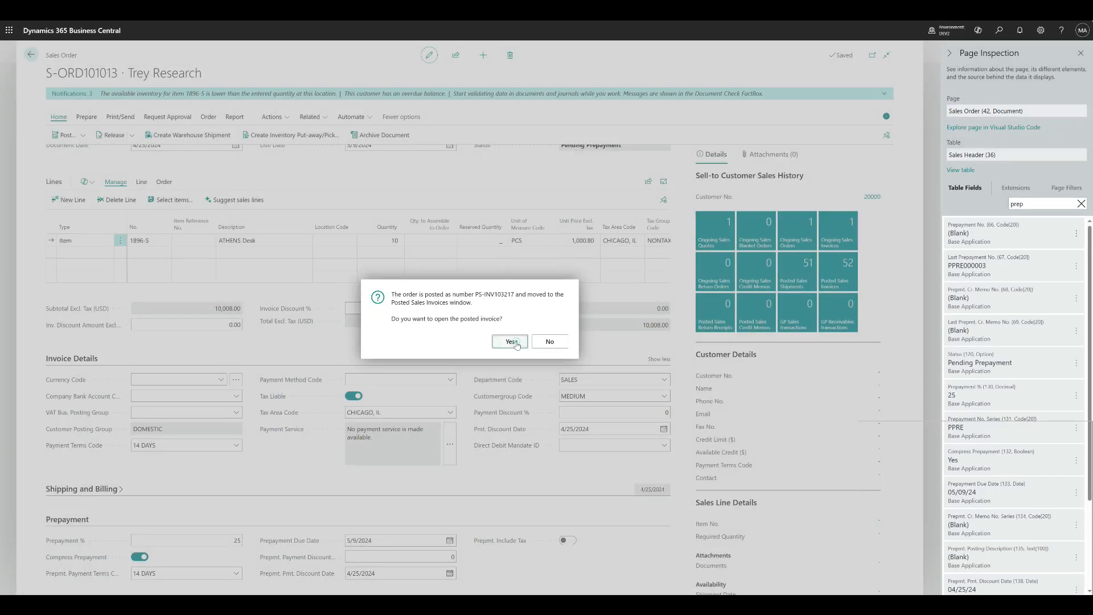
pyautogui.click(516, 342)
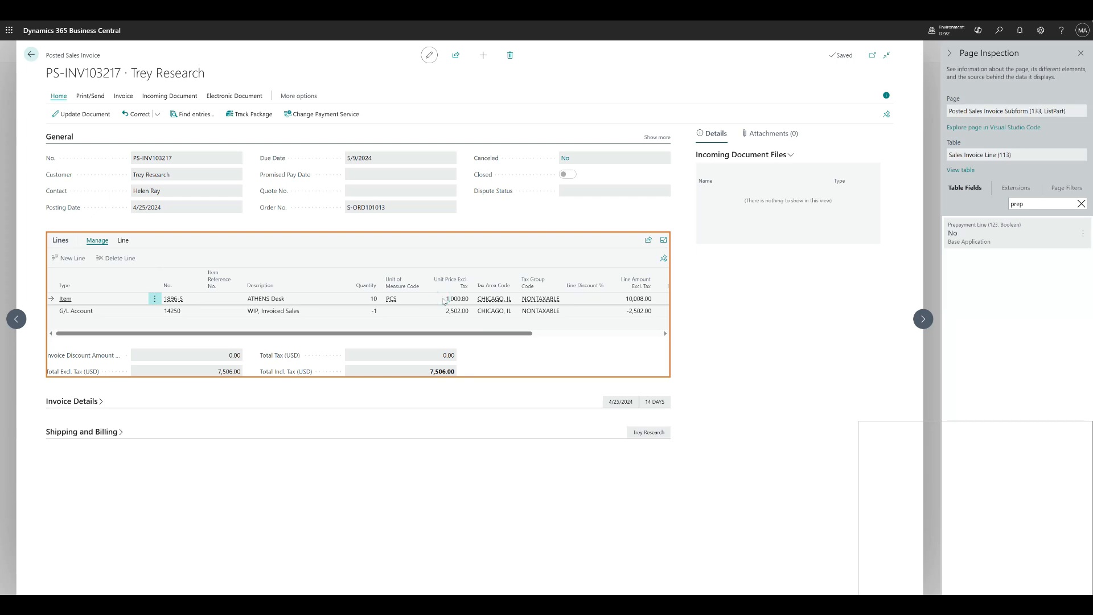
pyautogui.click(455, 313)
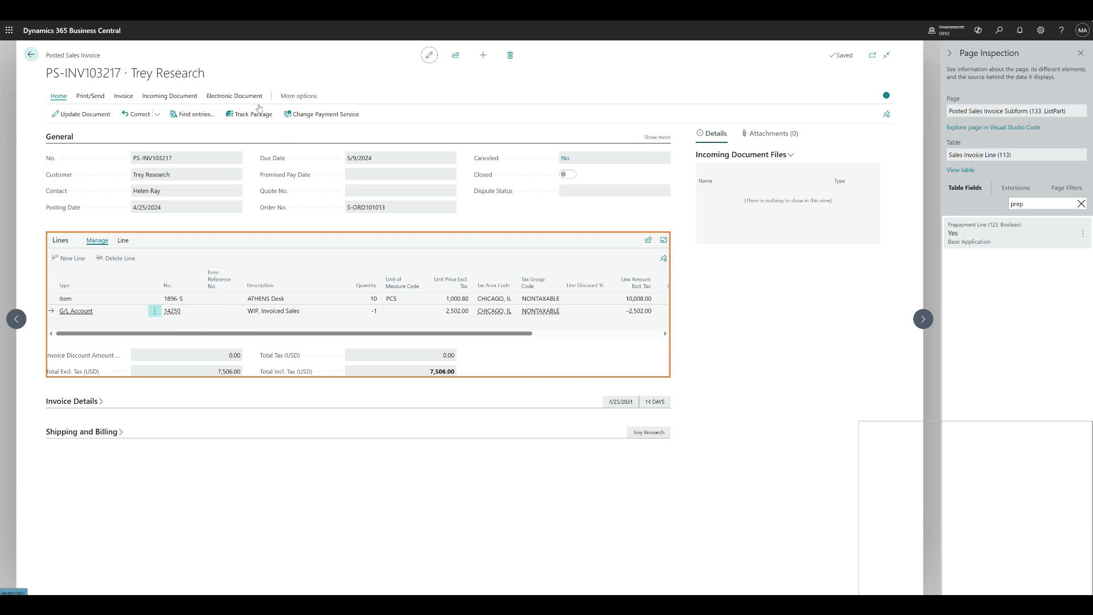
# Step: Find the posted invoice's related G/L entries and sort them by Entry No. in ascending order
pyautogui.click(192, 113)
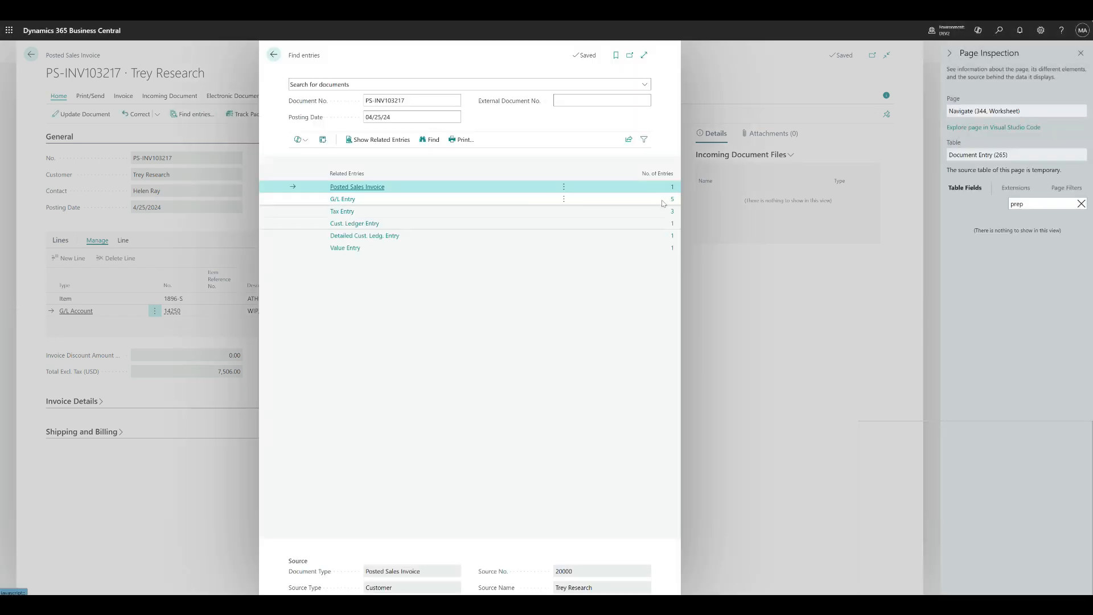
pyautogui.click(672, 200)
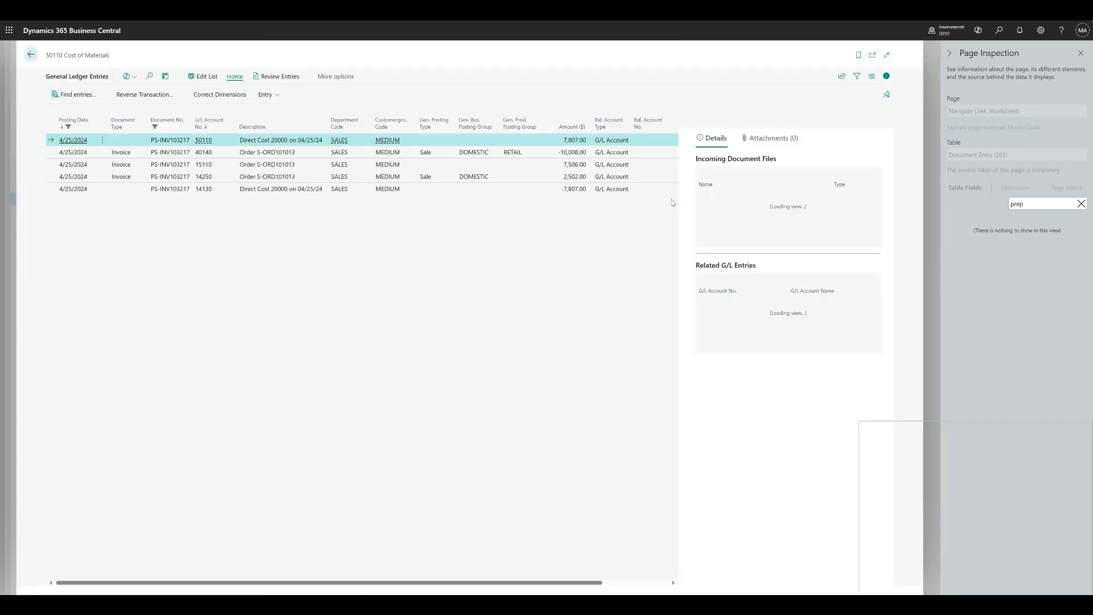
pyautogui.hscroll(3, 560, 587)
pyautogui.click(612, 126)
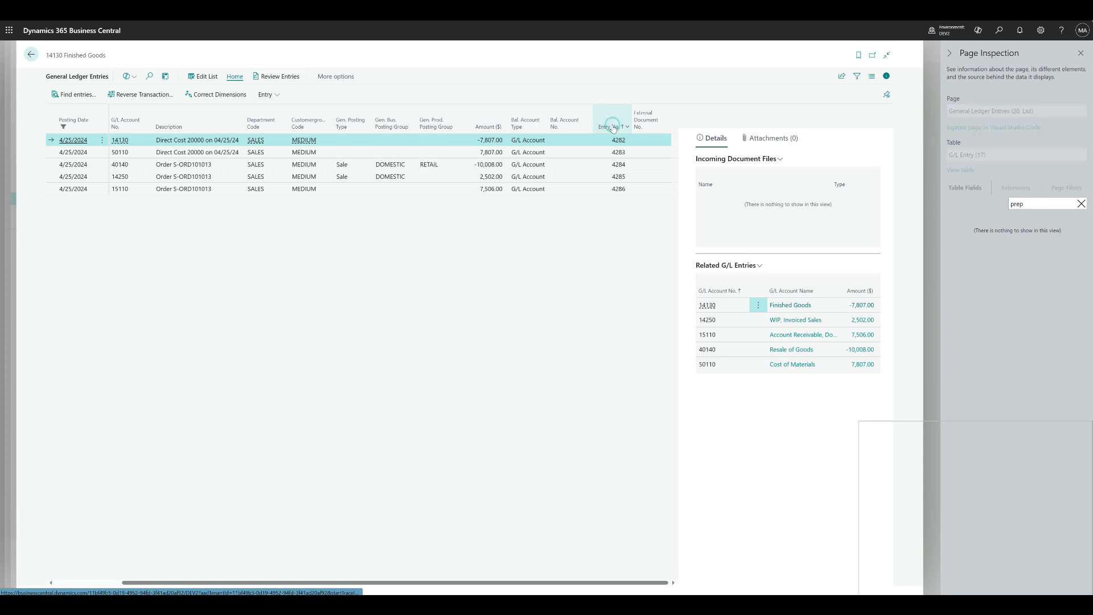
pyautogui.click(598, 582)
pyautogui.moveTo(599, 582); pyautogui.dragTo(290, 586)
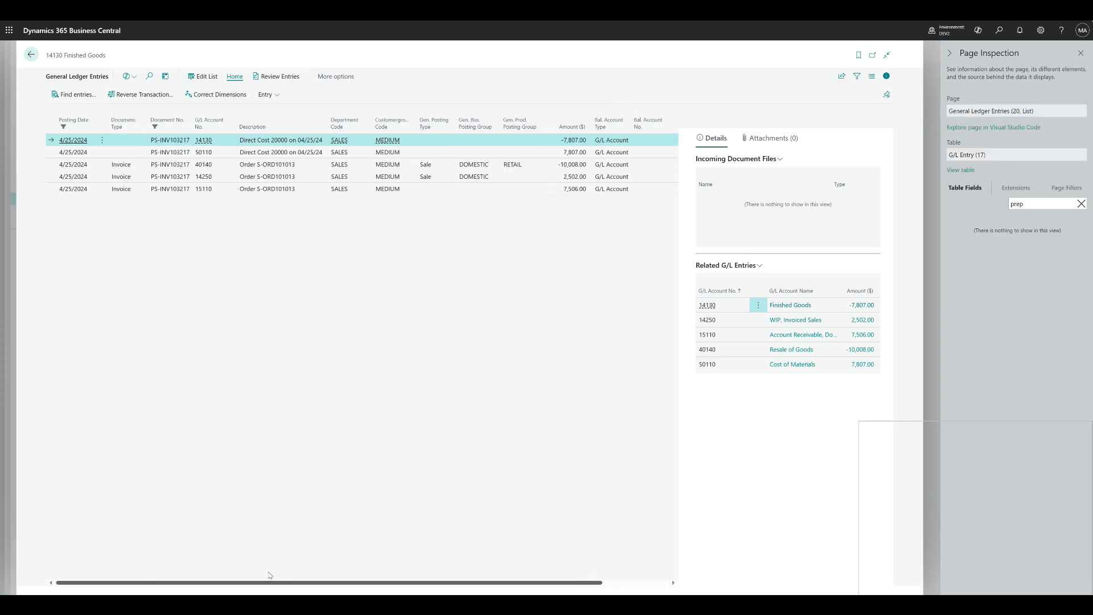
# Step: Examine the account and amount of each G/L entry of the posted invoice, from the direct cost lines through to receivables
pyautogui.click(285, 152)
pyautogui.click(284, 140)
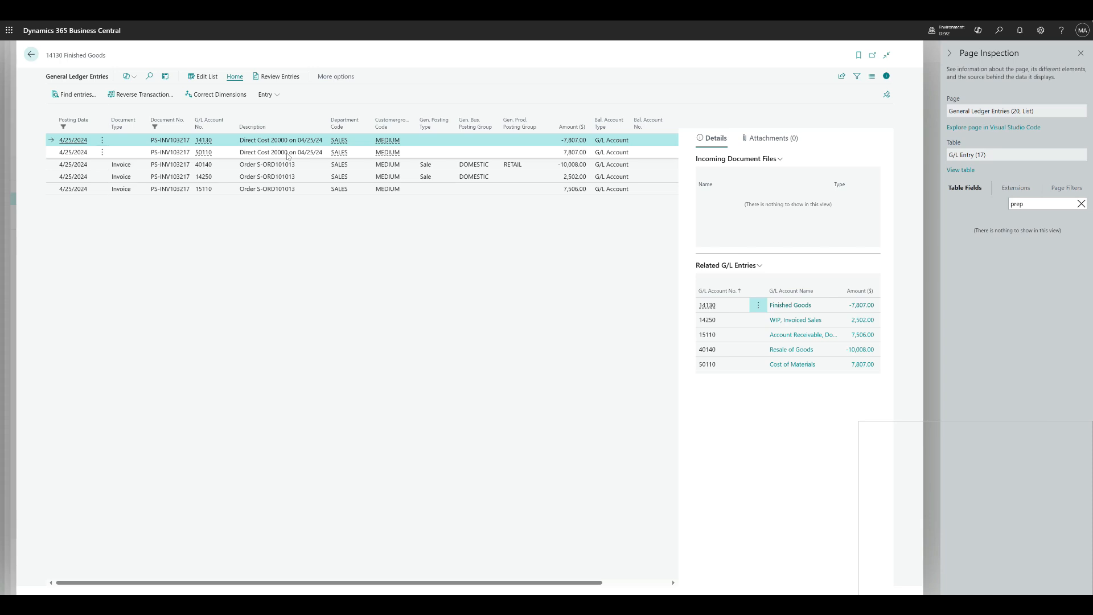
pyautogui.click(205, 141)
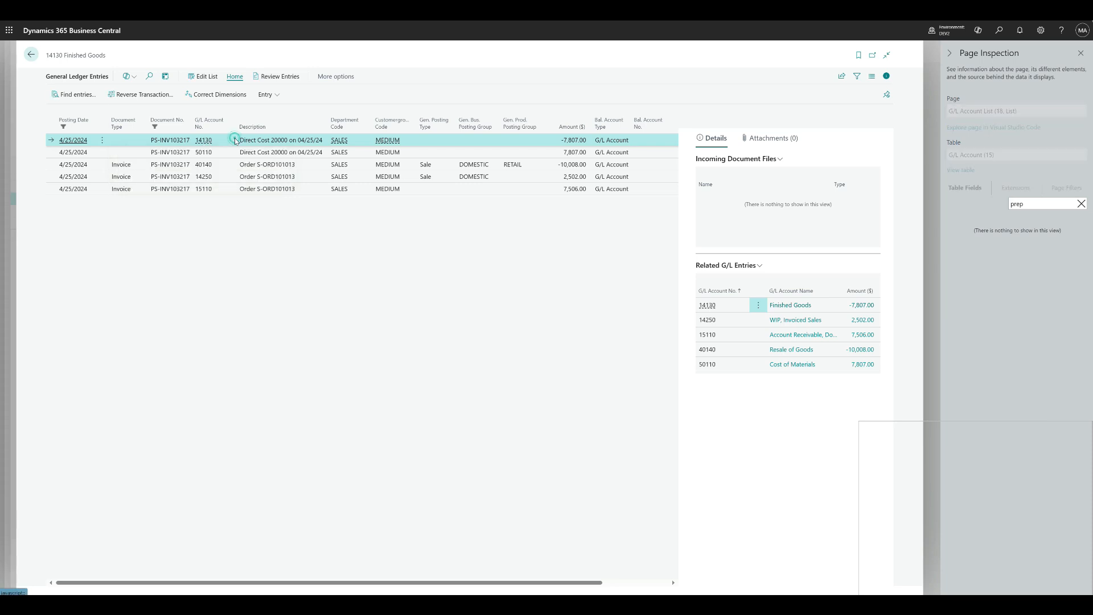
pyautogui.click(206, 153)
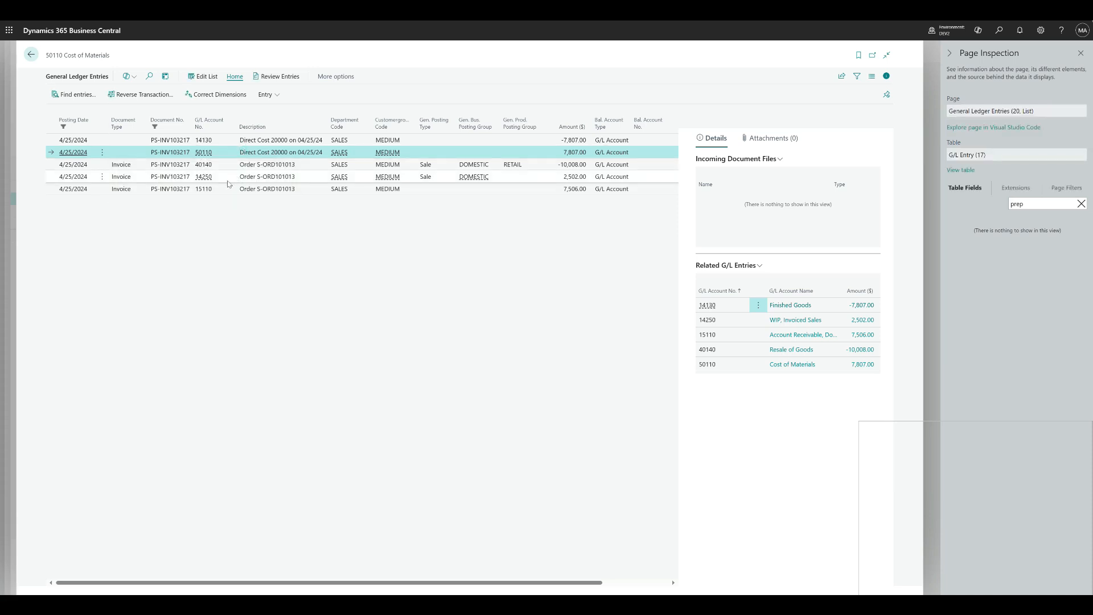
pyautogui.click(234, 167)
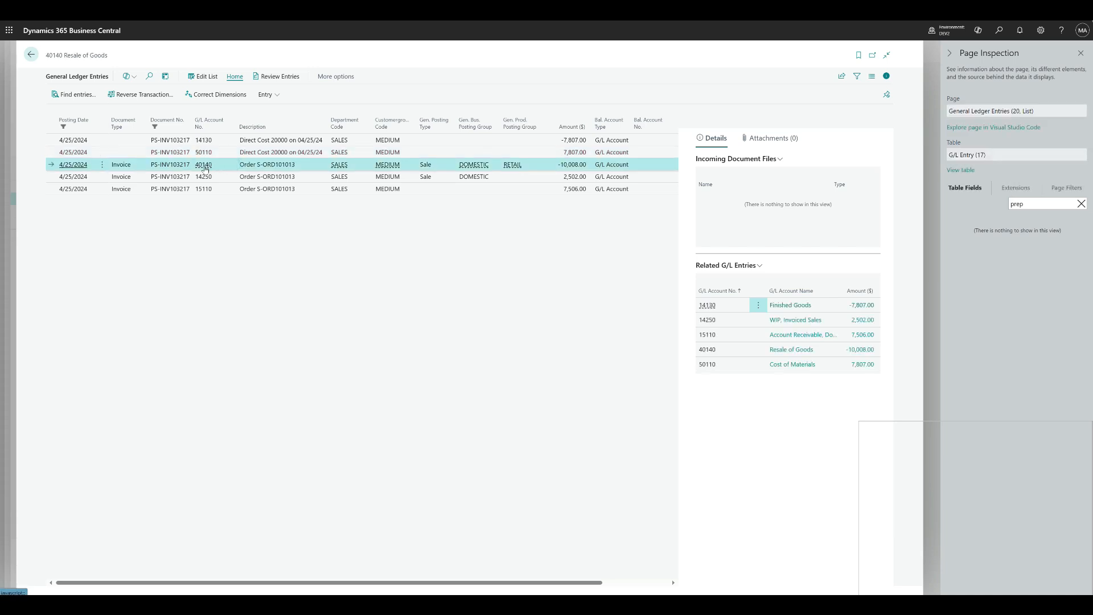
pyautogui.moveTo(205, 169)
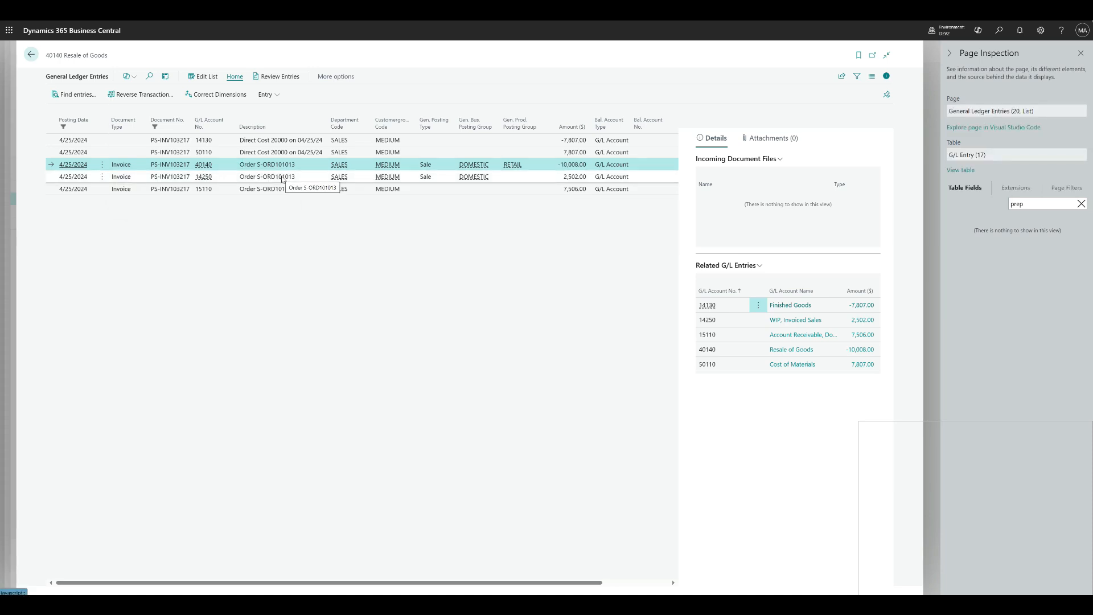
pyautogui.click(205, 178)
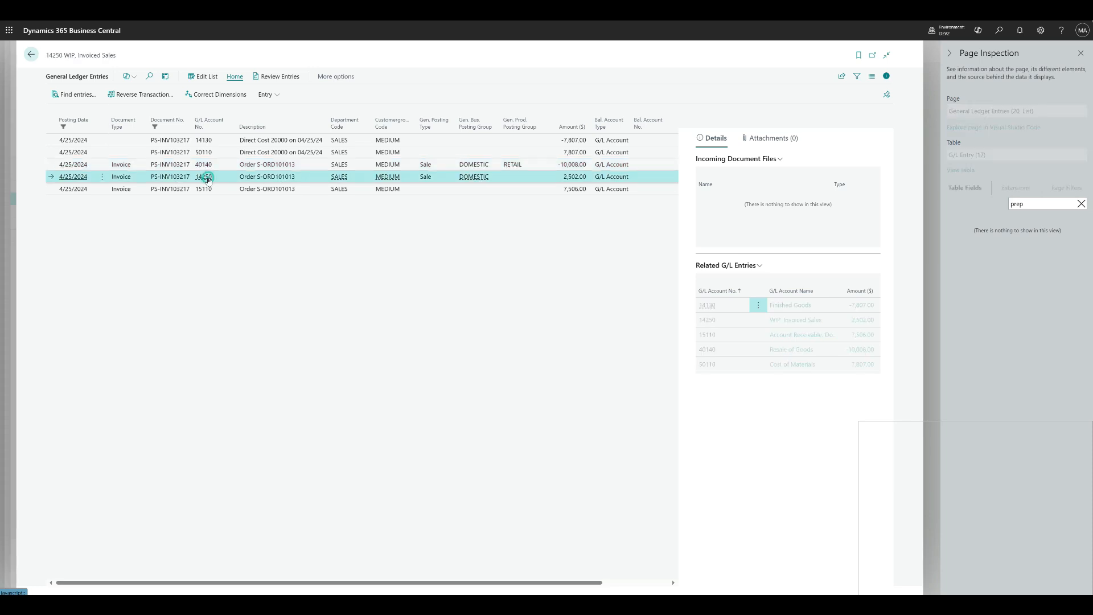
pyautogui.moveTo(207, 180)
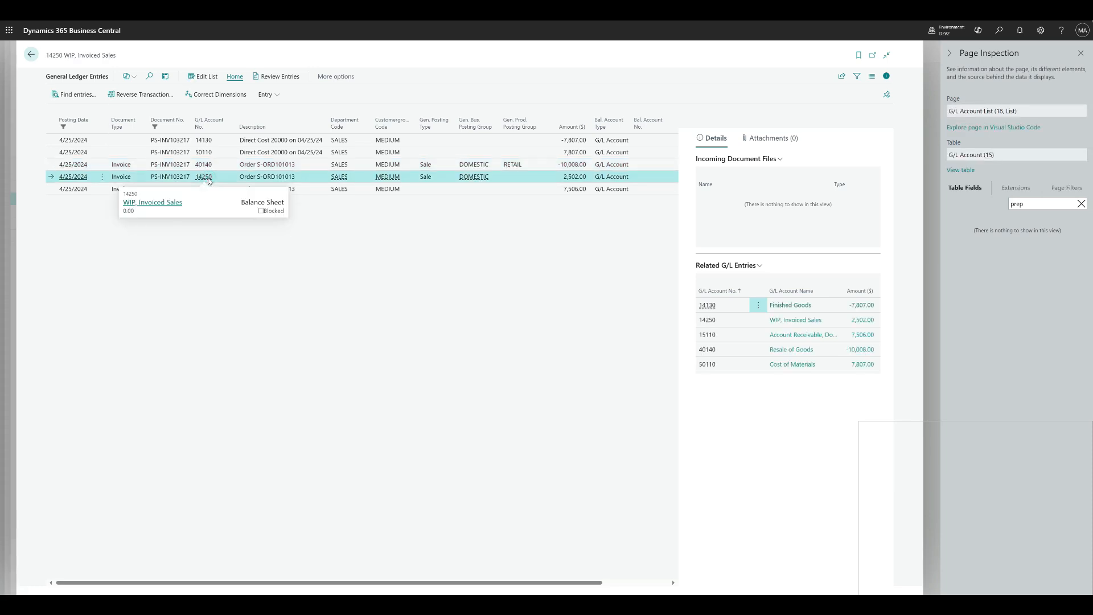
pyautogui.click(223, 179)
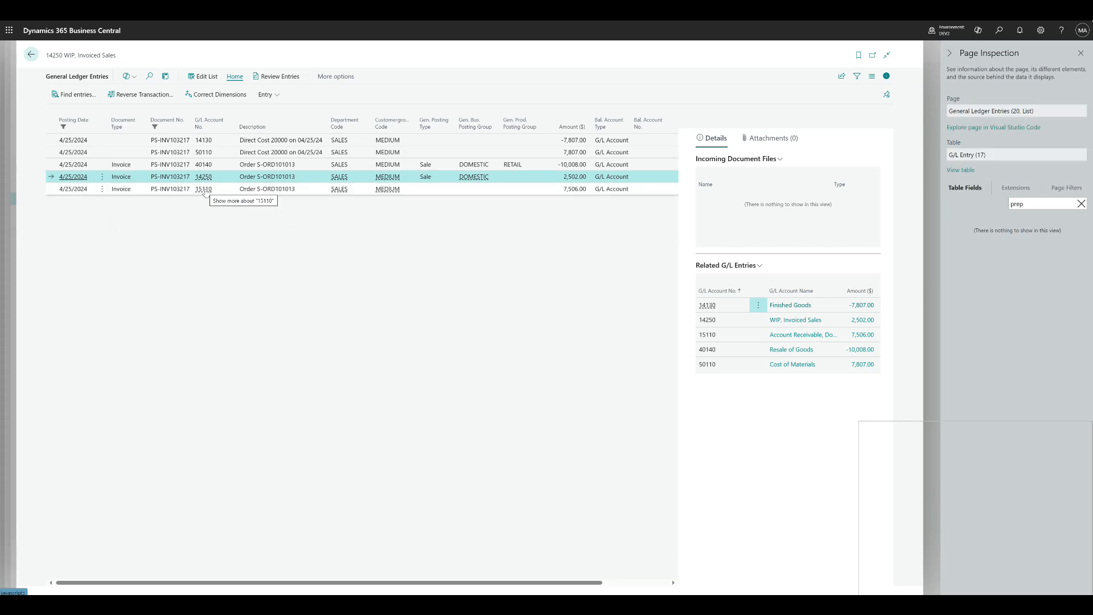
pyautogui.click(204, 189)
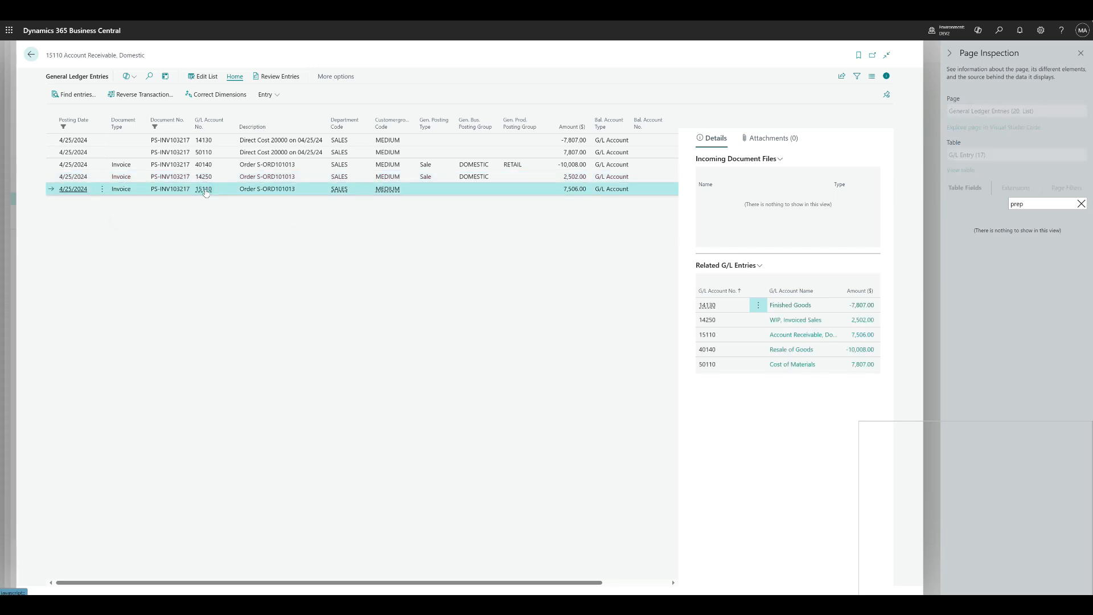
pyautogui.moveTo(207, 192)
pyautogui.click(229, 189)
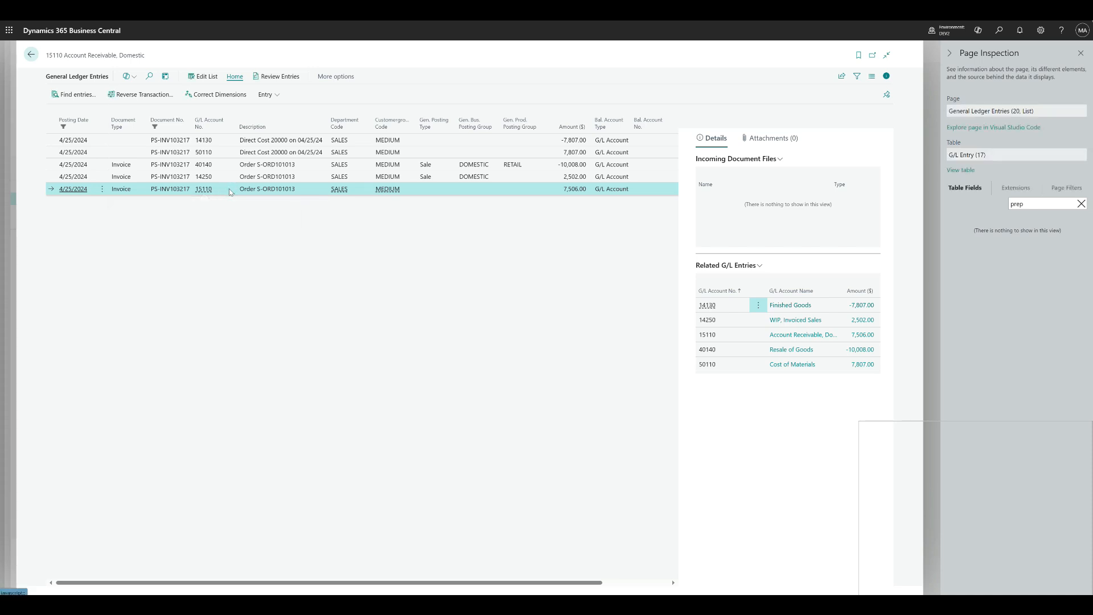
# Step: Check the posted invoice's customer ledger entry among its related entries, and return to the posted sales invoice
pyautogui.click(365, 220)
pyautogui.click(473, 239)
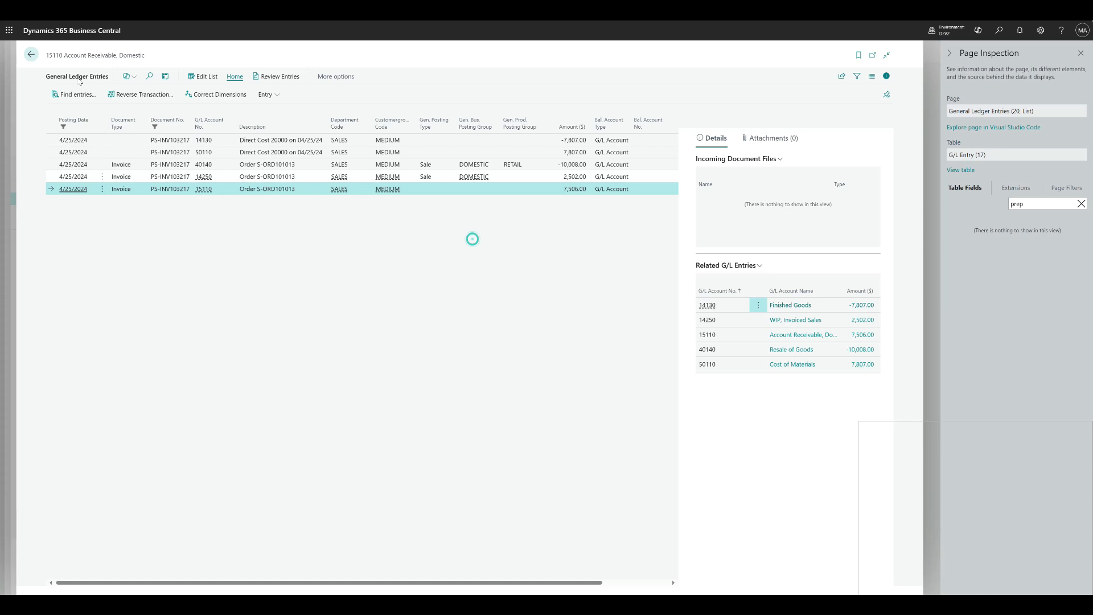
pyautogui.click(30, 54)
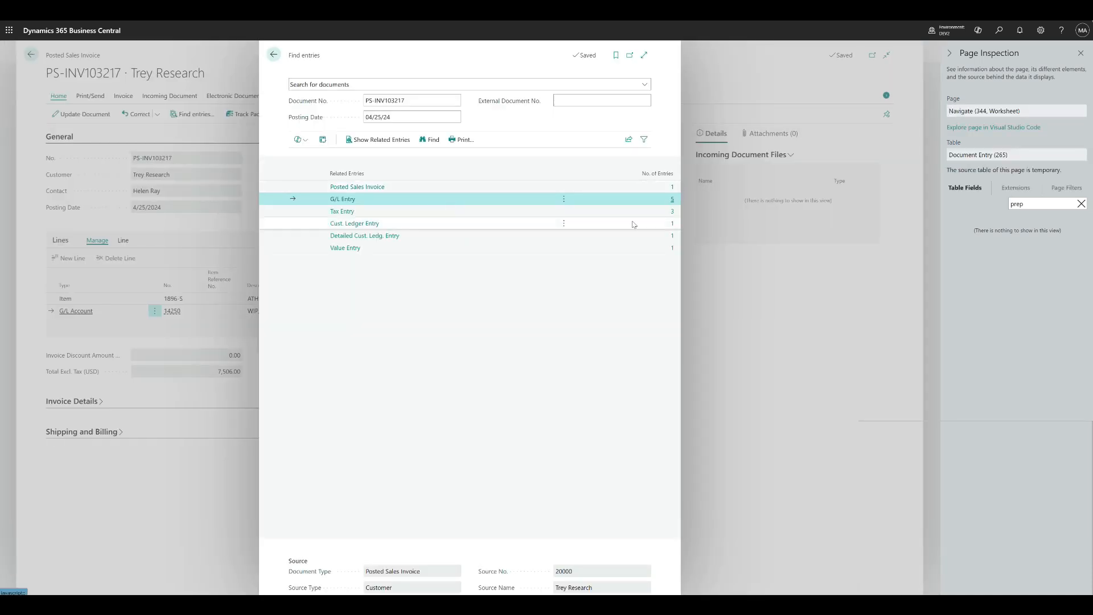
pyautogui.click(671, 224)
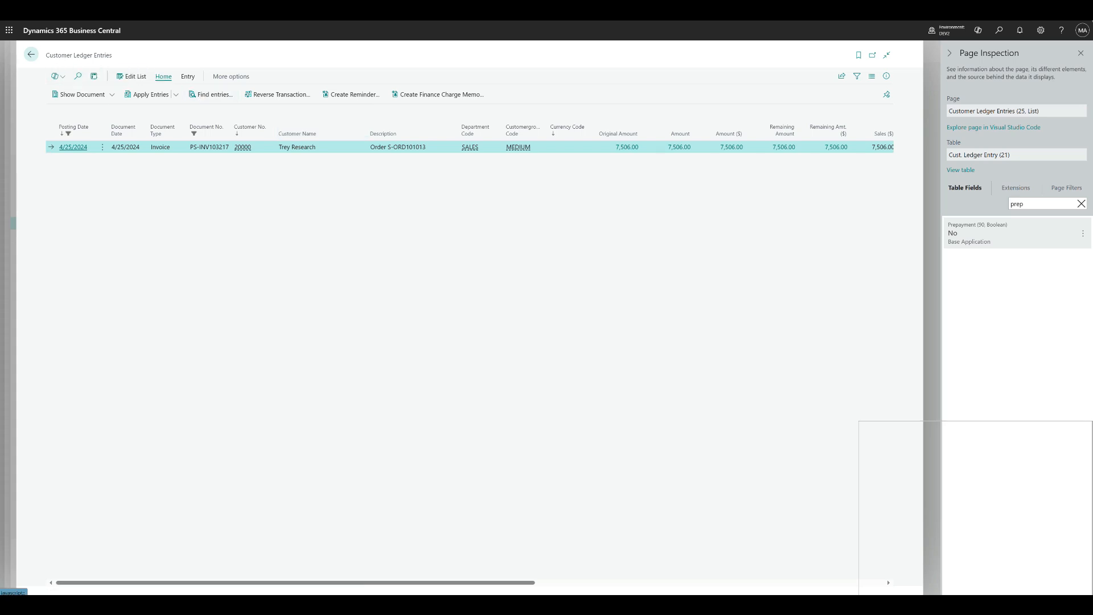
pyautogui.click(31, 54)
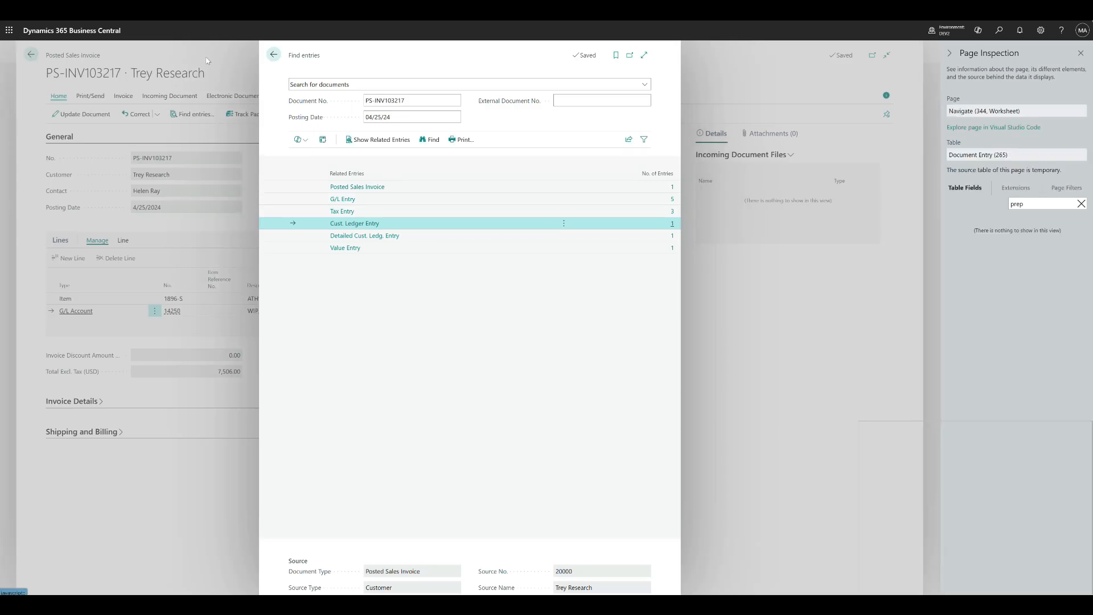
pyautogui.click(273, 55)
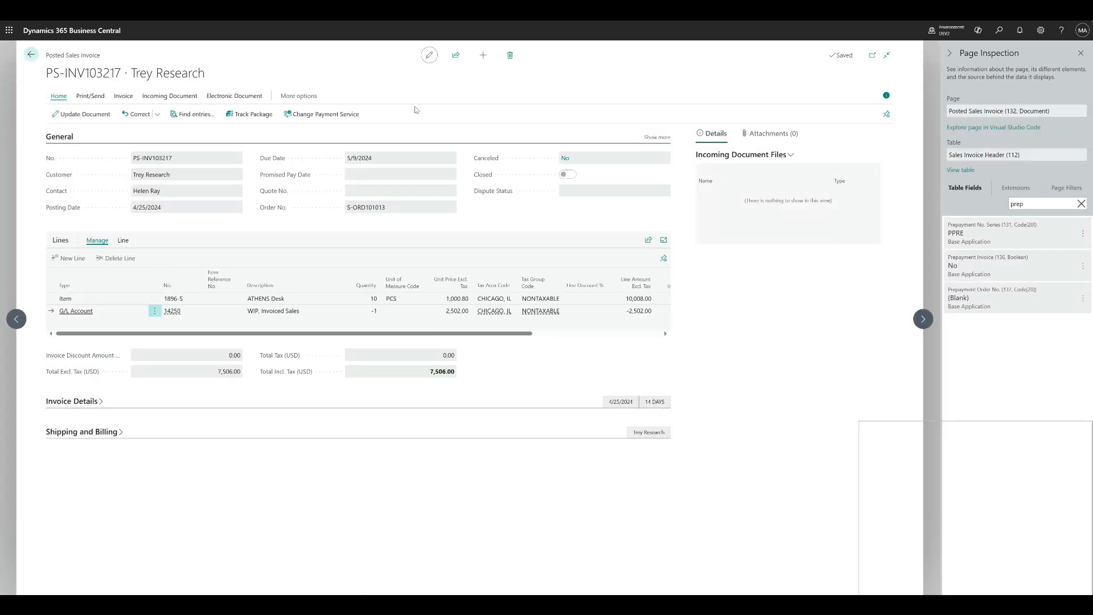
# Step: Search for the Cash Receipt Journals page and open it
pyautogui.click(999, 30)
pyautogui.write('cash rec')
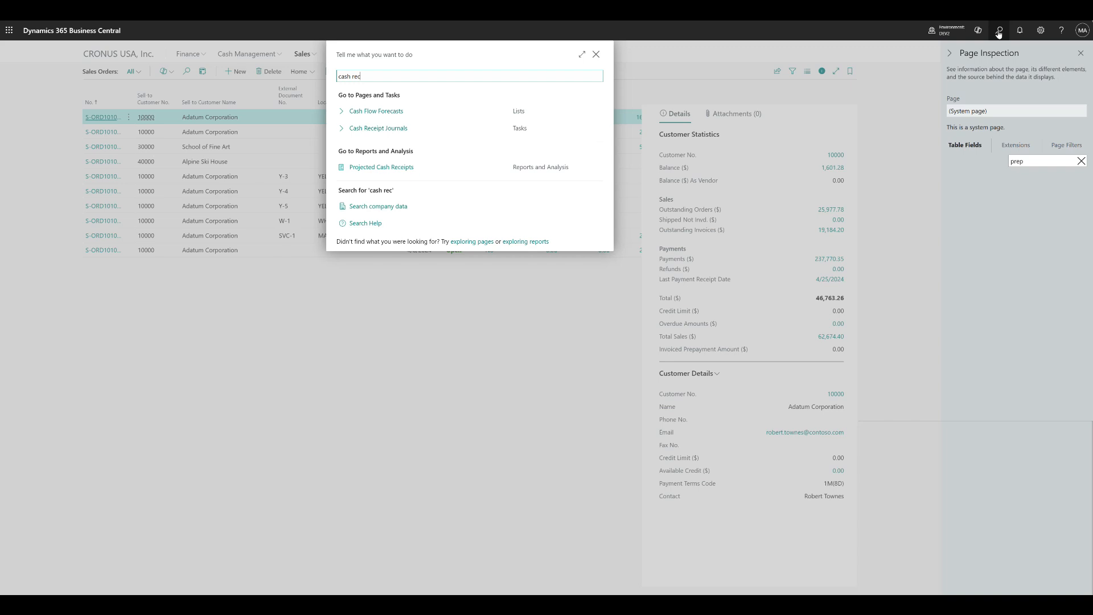
pyautogui.click(393, 130)
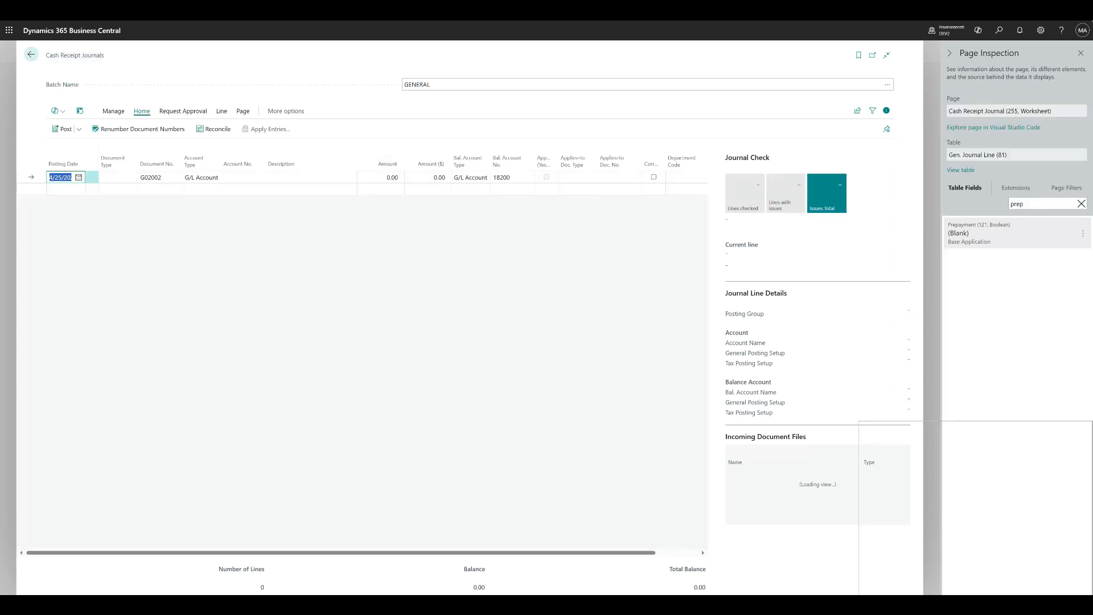
# Step: Set up the cash receipt journal line with document type Payment, account type Customer and Trey Research as the account
pyautogui.click(244, 177)
pyautogui.click(209, 178)
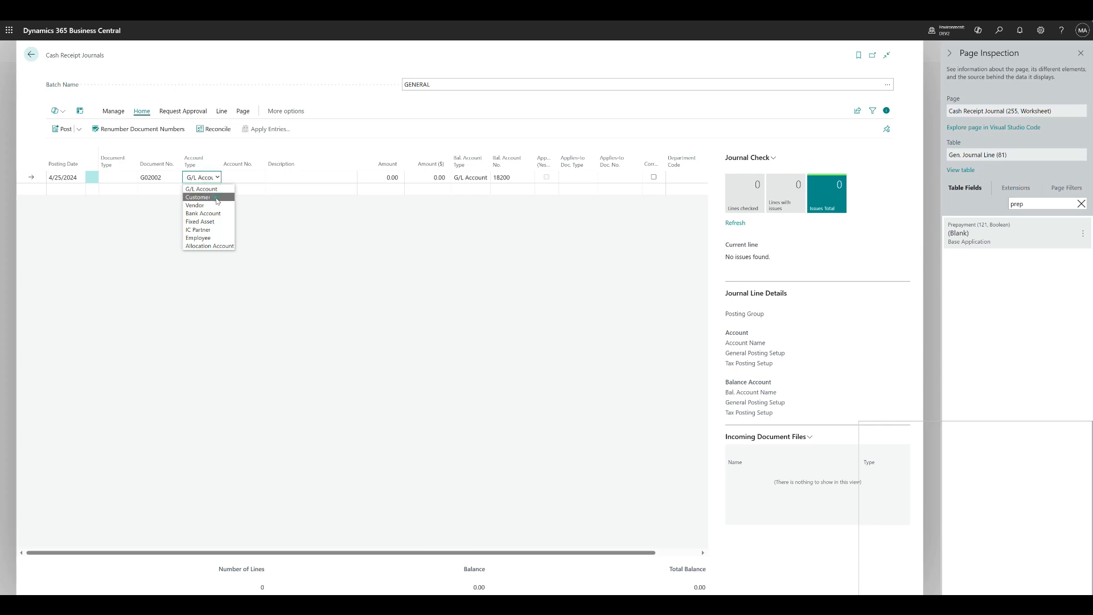
pyautogui.click(216, 199)
pyautogui.click(134, 178)
pyautogui.click(135, 198)
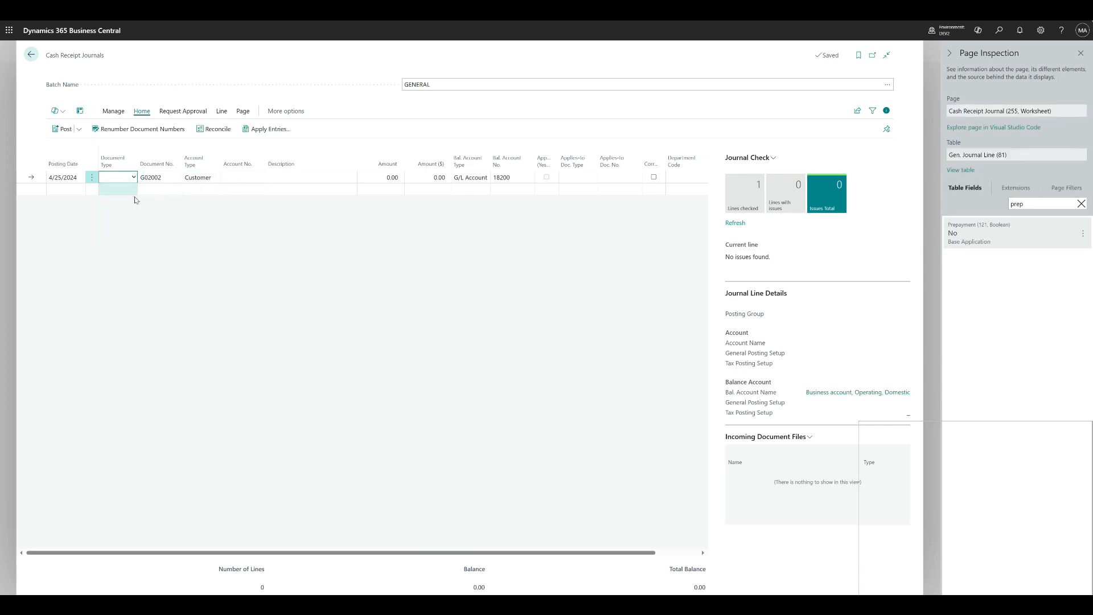
pyautogui.click(231, 177)
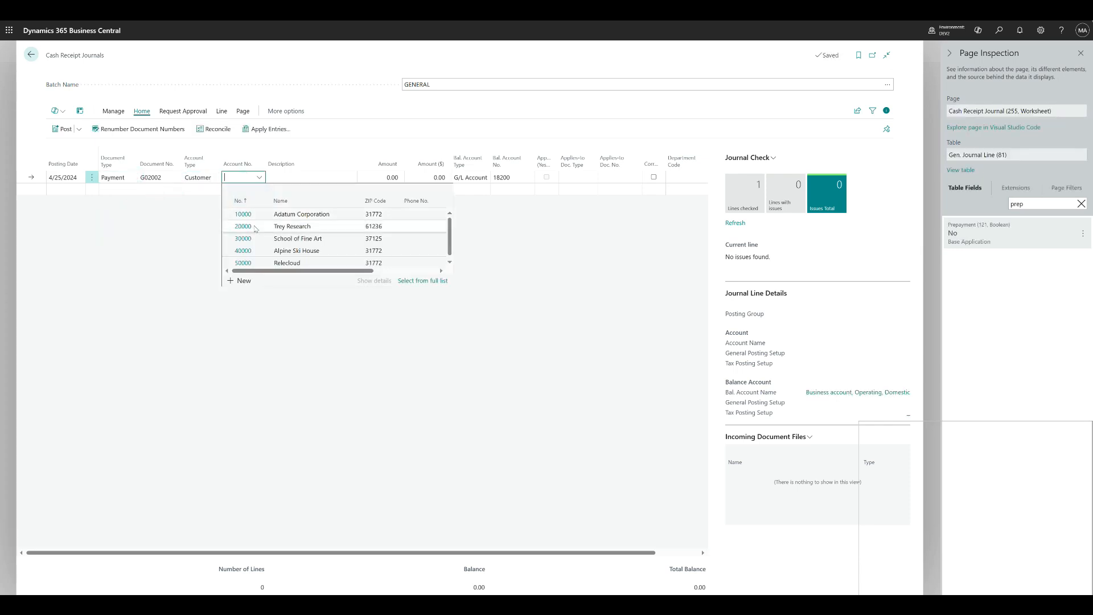
pyautogui.click(254, 226)
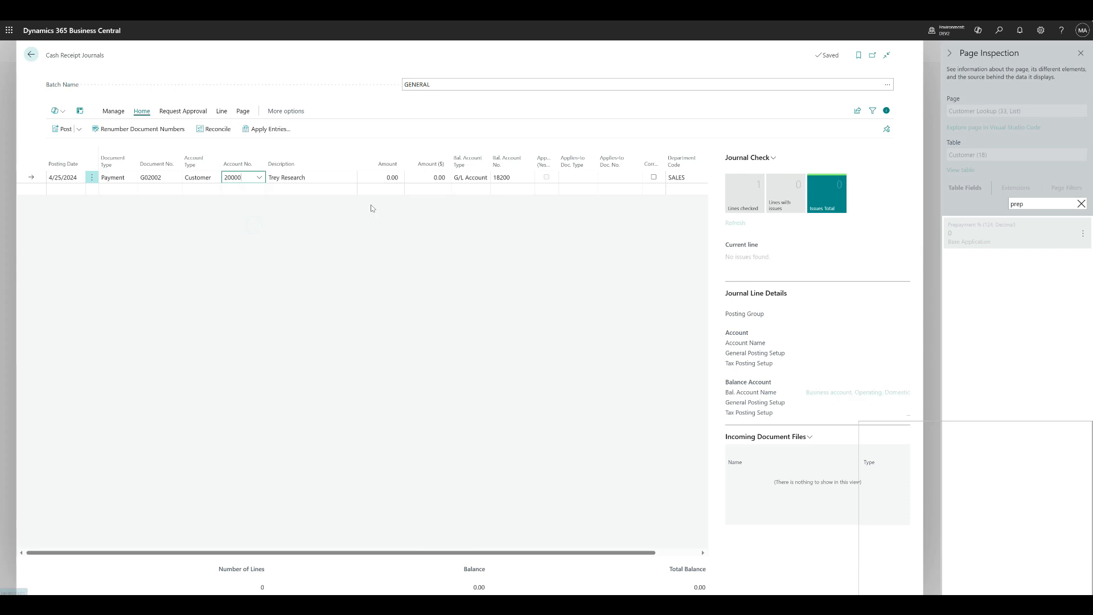
# Step: Apply the payment line to the customer's 4/25/2024 invoice for 7,506.00 and check the resulting journal line
pyautogui.click(269, 134)
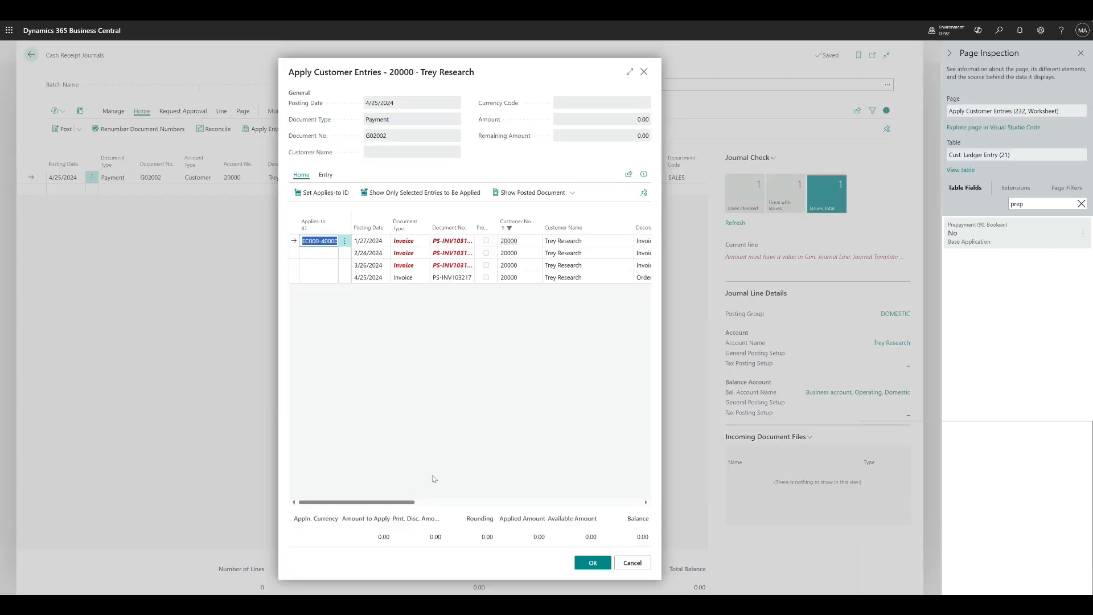
pyautogui.moveTo(407, 502); pyautogui.dragTo(526, 499)
pyautogui.click(430, 279)
pyautogui.hotkey('shift', 'F11')
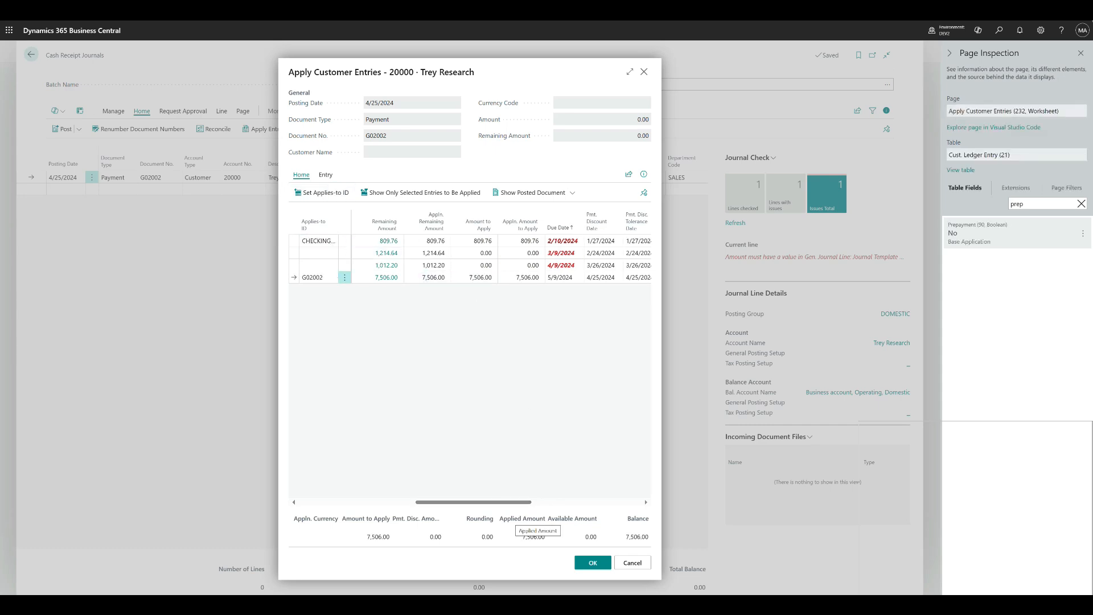
pyautogui.click(593, 564)
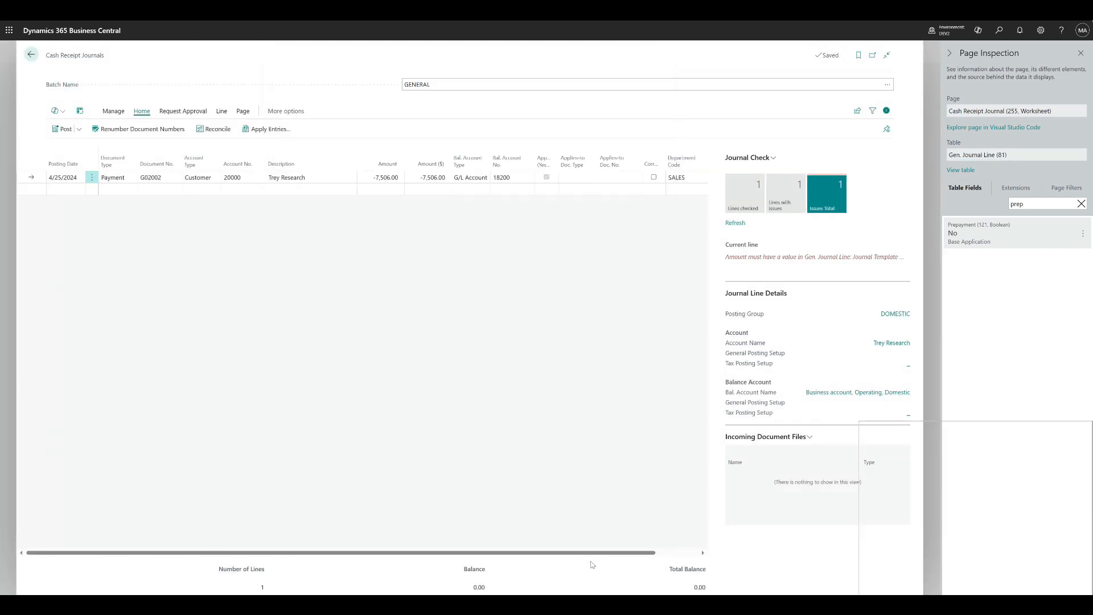
pyautogui.hscroll(3, 578, 550)
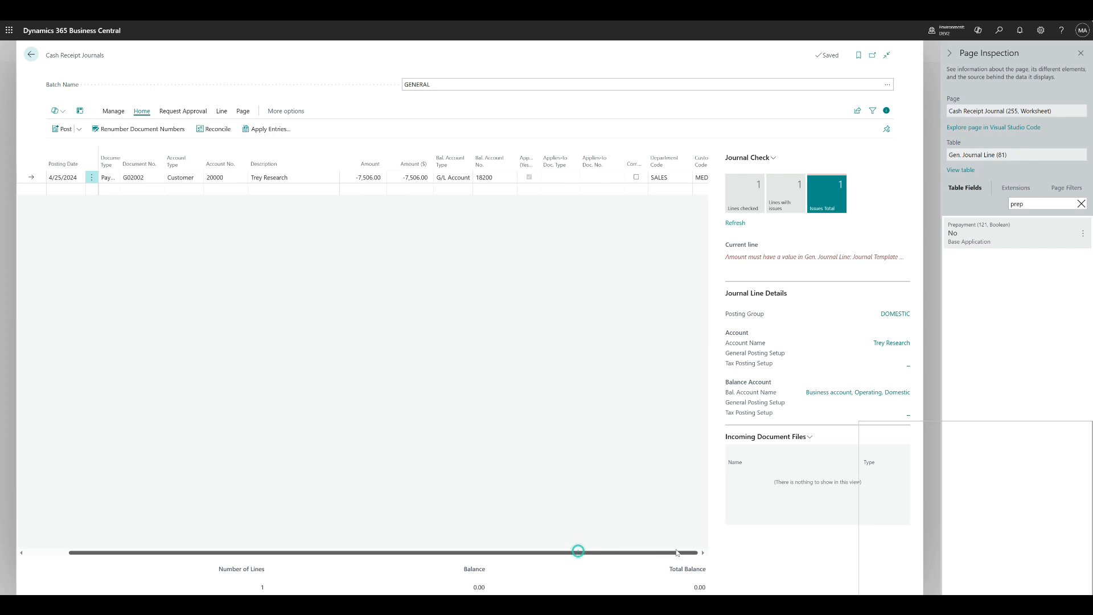
pyautogui.hscroll(-3, 677, 553)
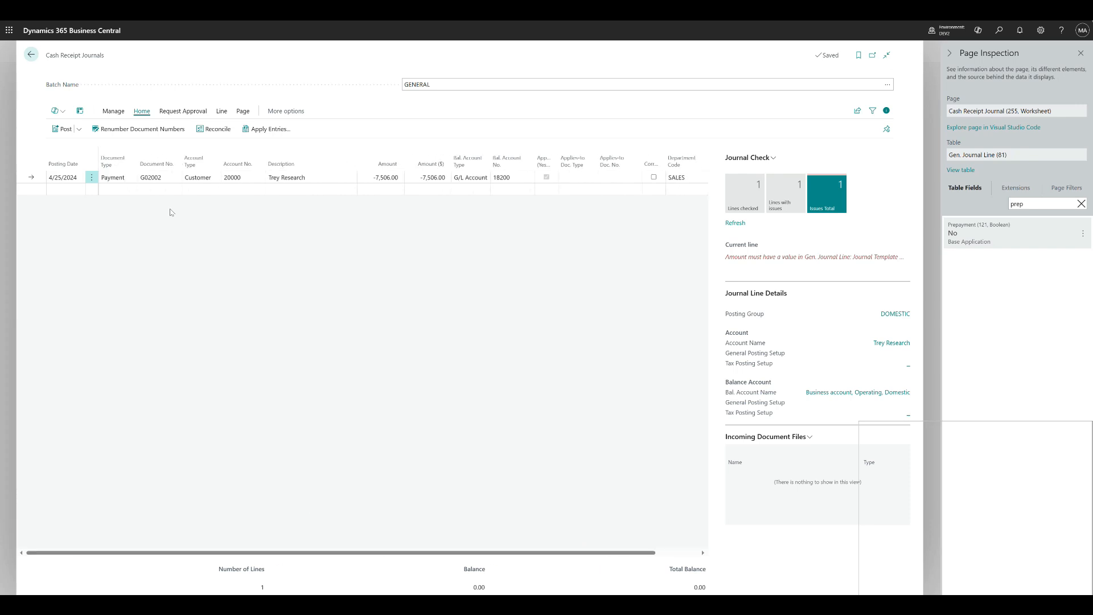
# Step: Preview the posting of the cash receipt and check its customer ledger entry's amount and remaining amount
pyautogui.click(80, 129)
pyautogui.click(80, 161)
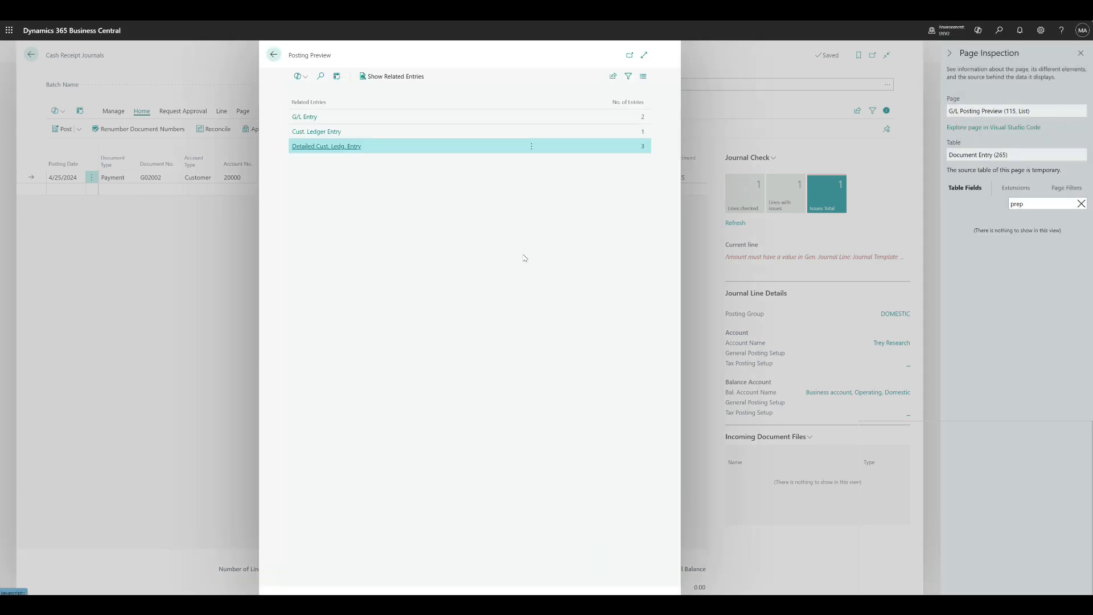
pyautogui.click(611, 132)
pyautogui.click(642, 133)
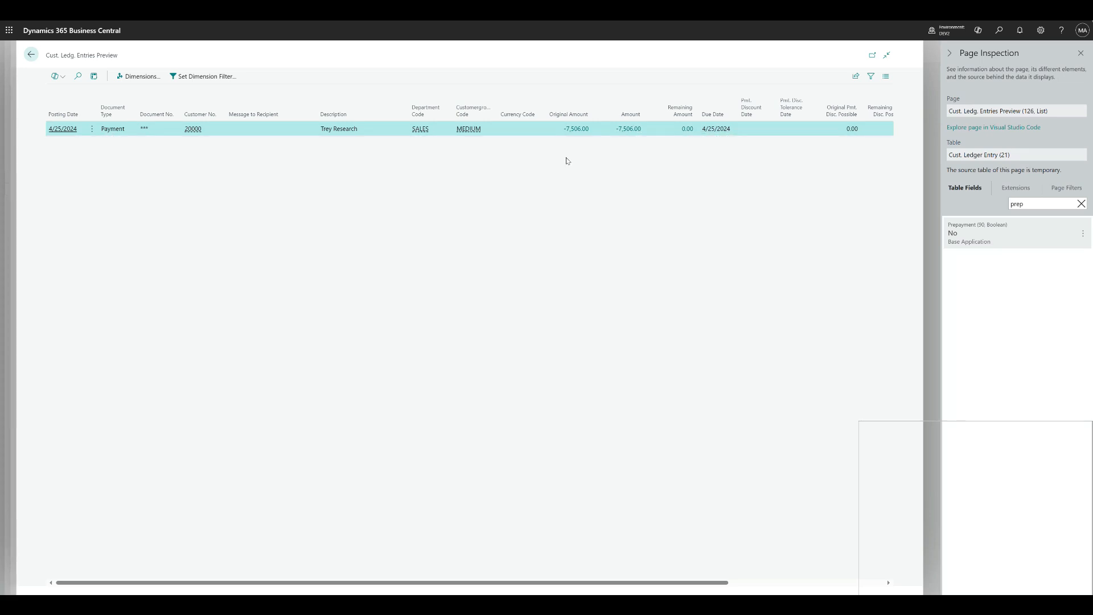
pyautogui.press('Escape')
# Step: Examine the payment's previewed G/L entries for the receivables account and the operating business account
pyautogui.click(643, 116)
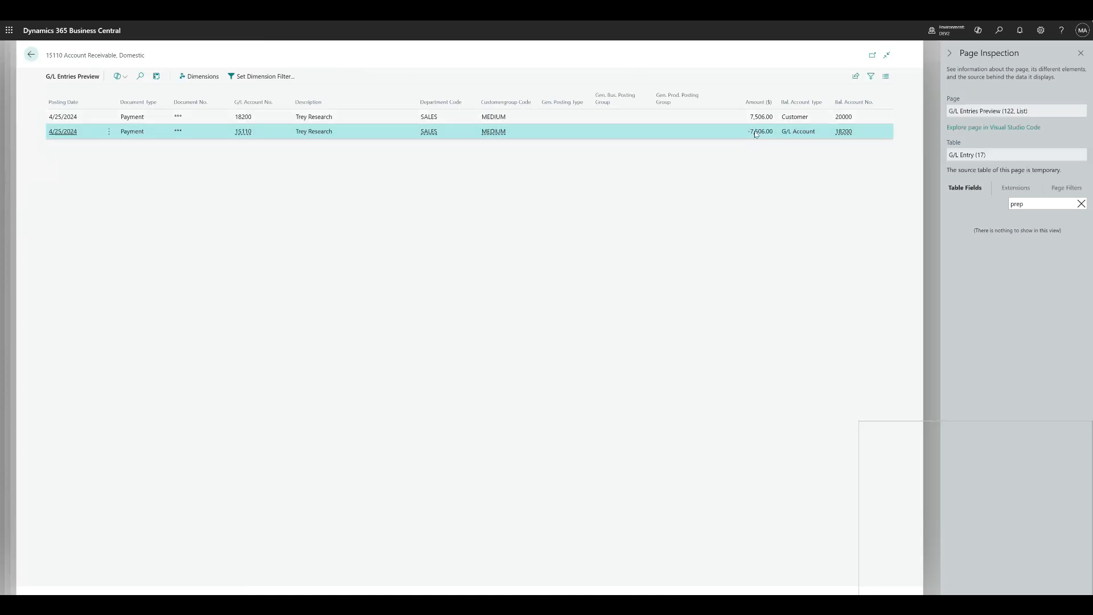
pyautogui.click(265, 118)
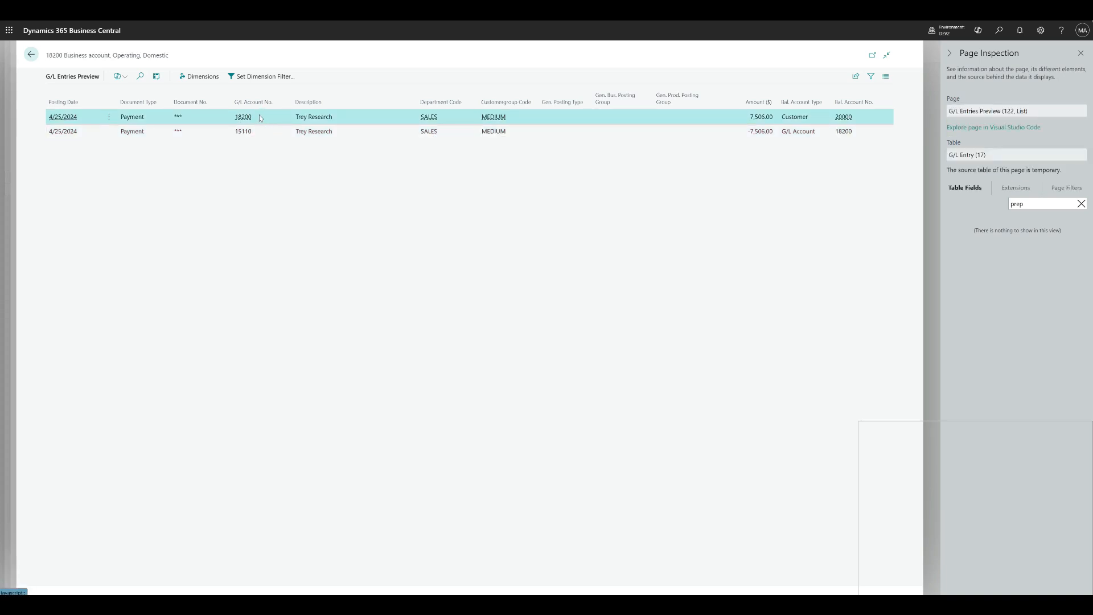
pyautogui.moveTo(243, 117)
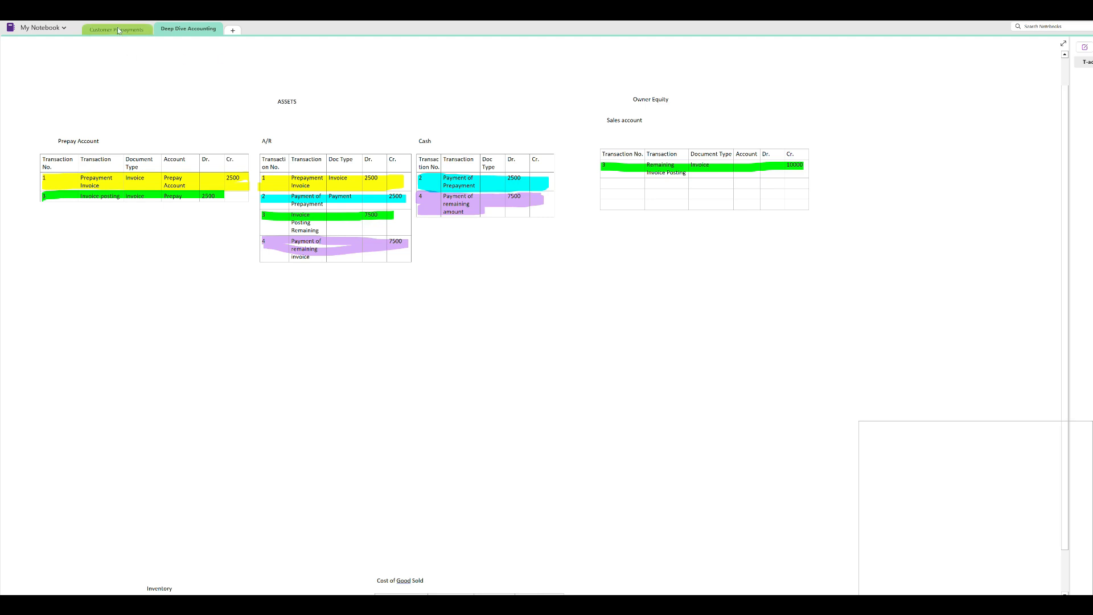
# Step: Review the Customer Prepayments use-case notes in the notebook and return to the Deep Dive Accounting T-accounts
pyautogui.click(118, 31)
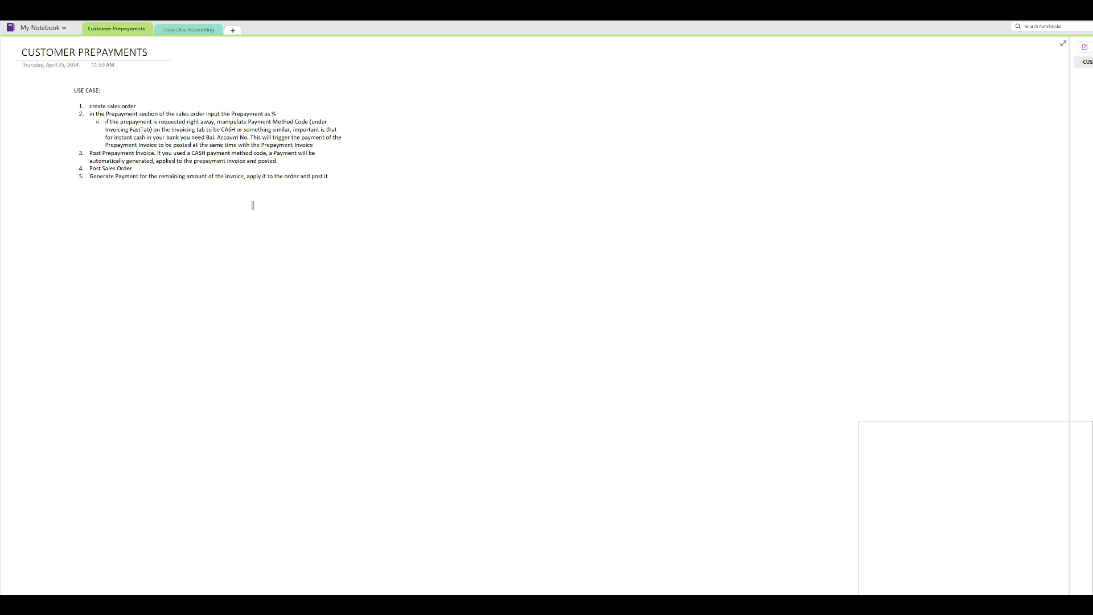
pyautogui.click(171, 33)
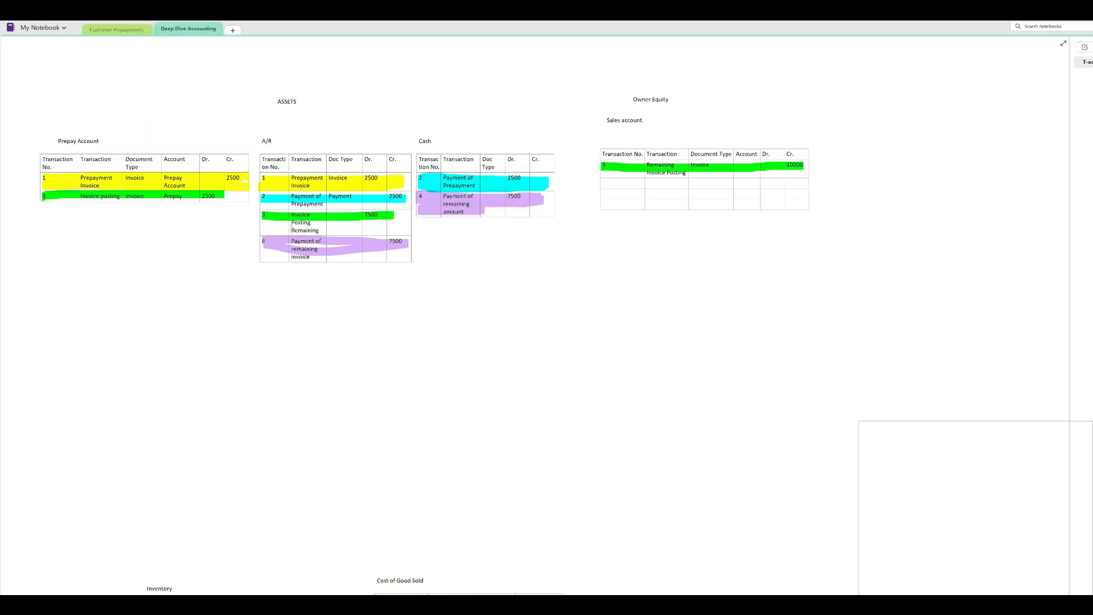